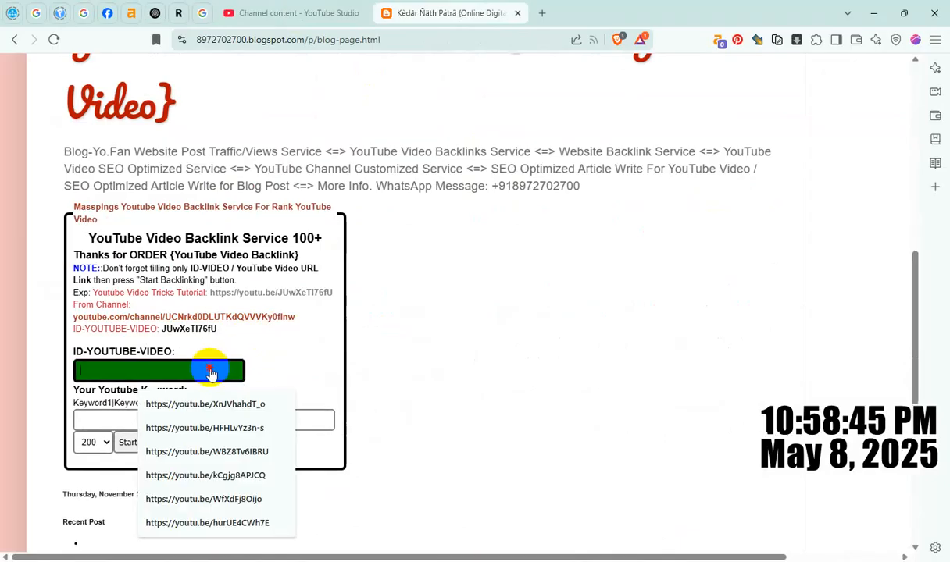
pyautogui.write('https://youtu.be/mDEeN9QV9rE')
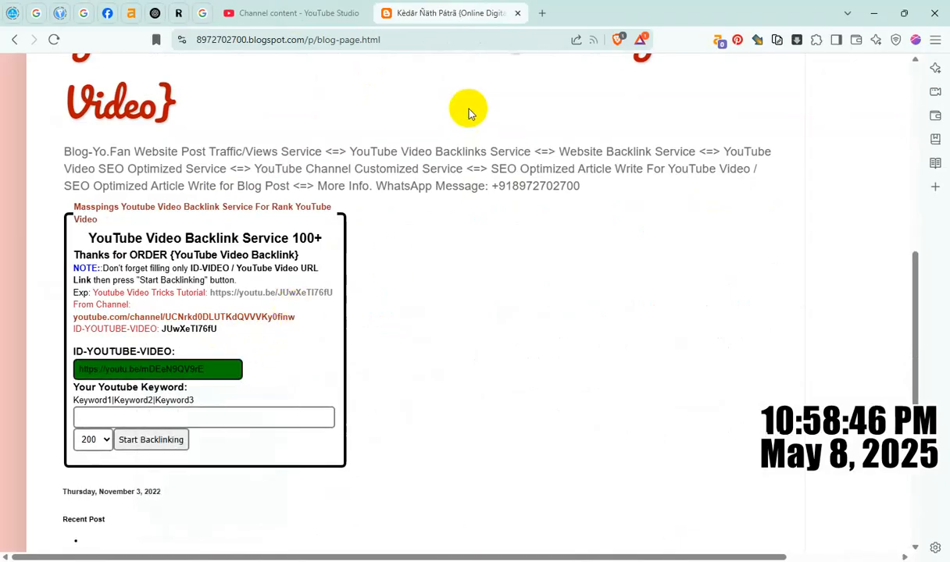
pyautogui.click(305, 12)
pyautogui.click(441, 408)
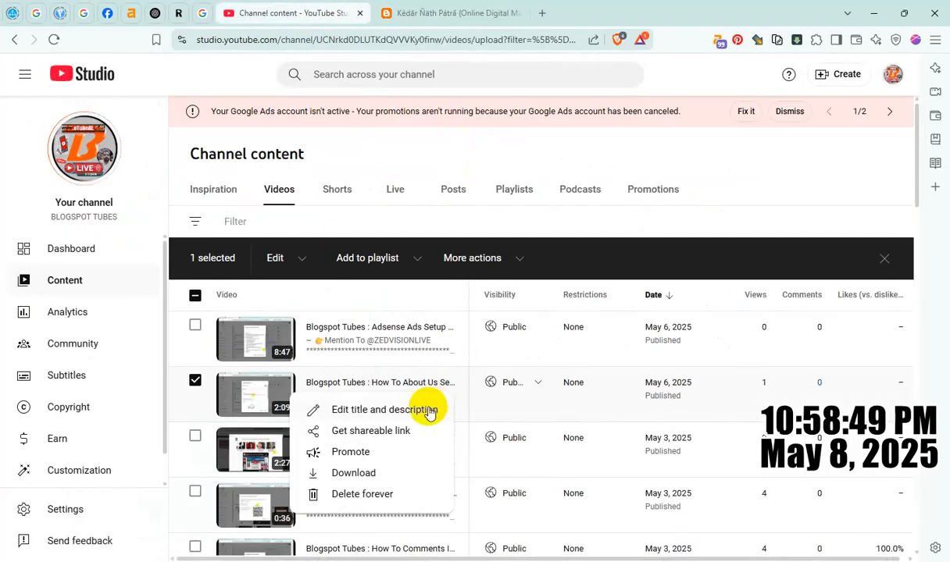
pyautogui.click(416, 410)
pyautogui.tripleClick(444, 401)
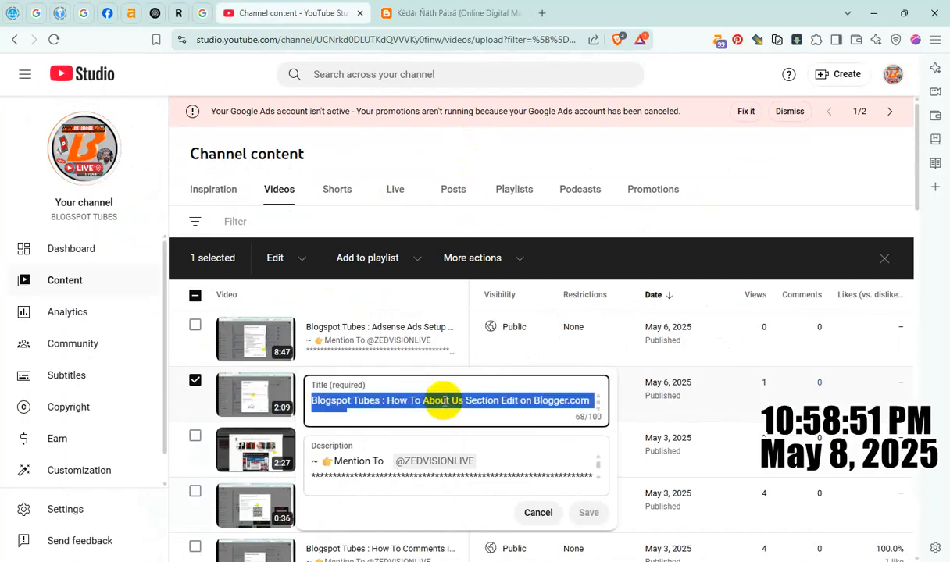
# Enter the copied title "Blogspot Tubes : How To About Us Section Edit on Blogger.com Website" as the keyword on the blog page and start backlinking.
pyautogui.click(452, 11)
pyautogui.click(164, 418)
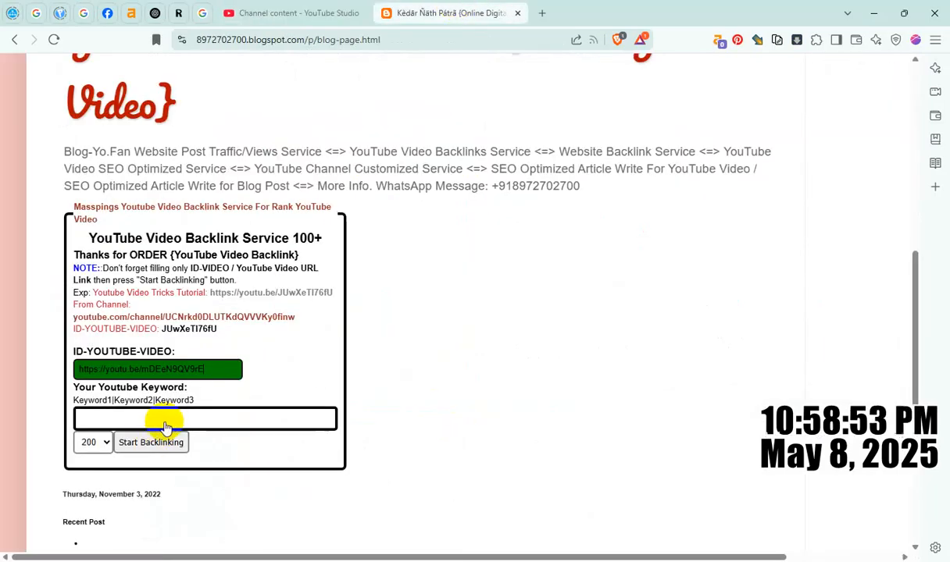
pyautogui.click(271, 390)
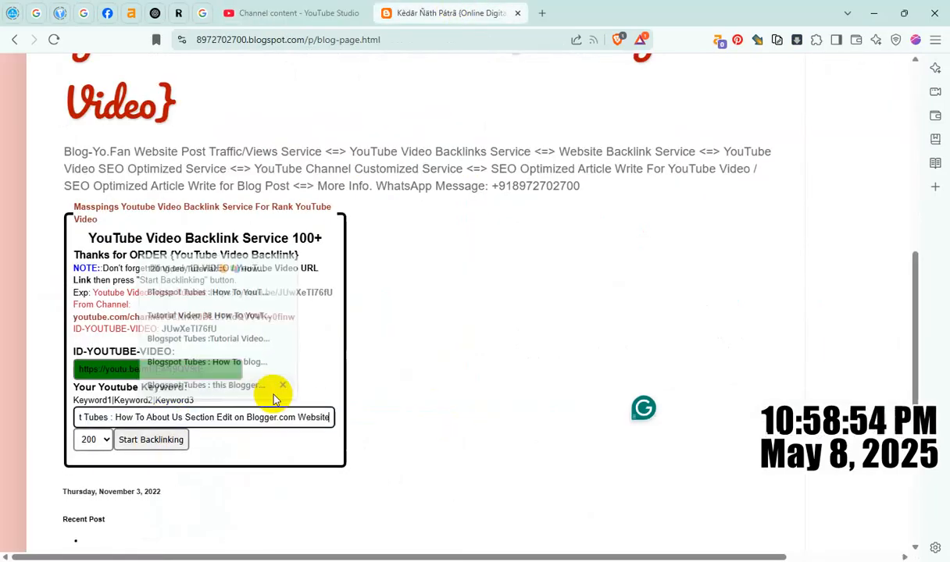
pyautogui.click(179, 442)
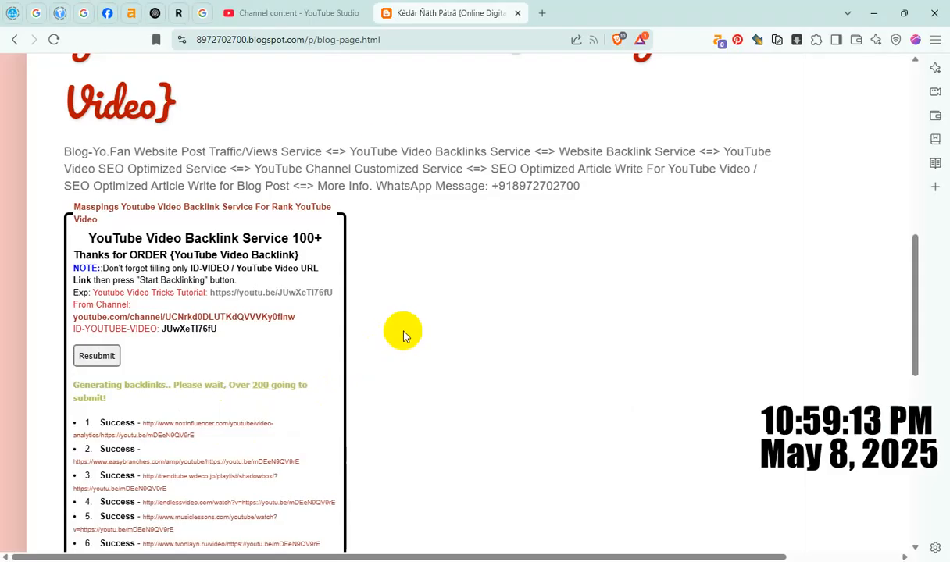
# Check the first backlink submissions and duplicate the backlink page in a new browser tab.
pyautogui.scroll(-8, 419, 307)
pyautogui.scroll(3, 426, 299)
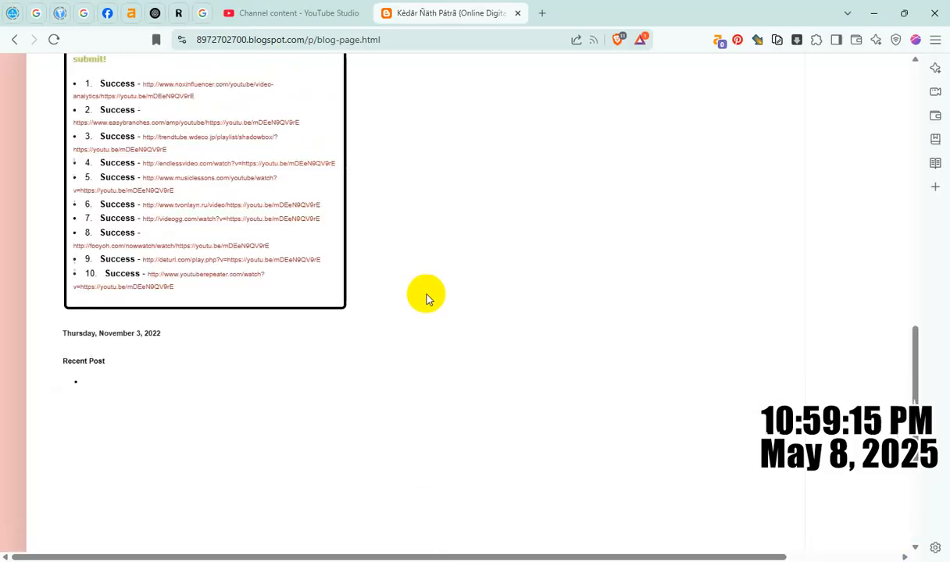
pyautogui.scroll(2, 427, 299)
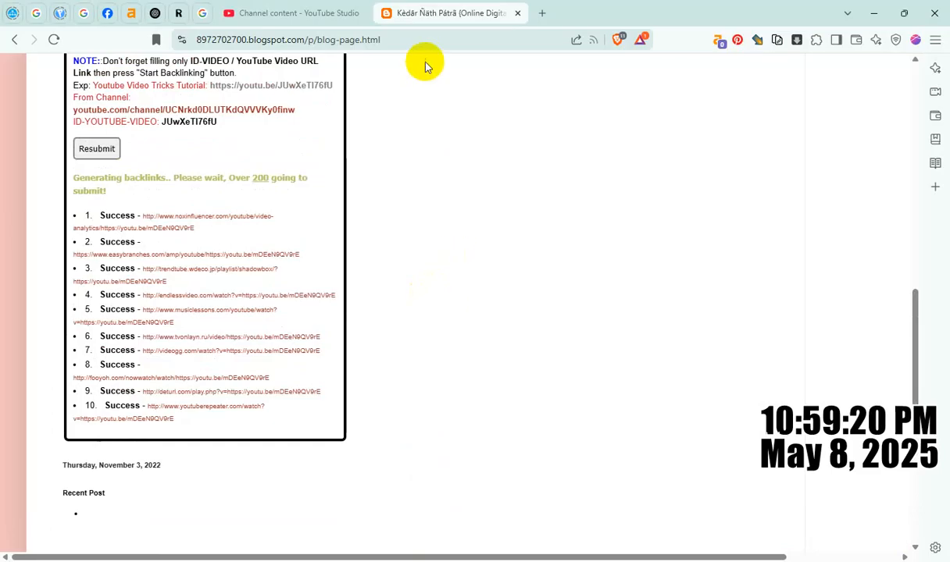
pyautogui.rightClick(414, 16)
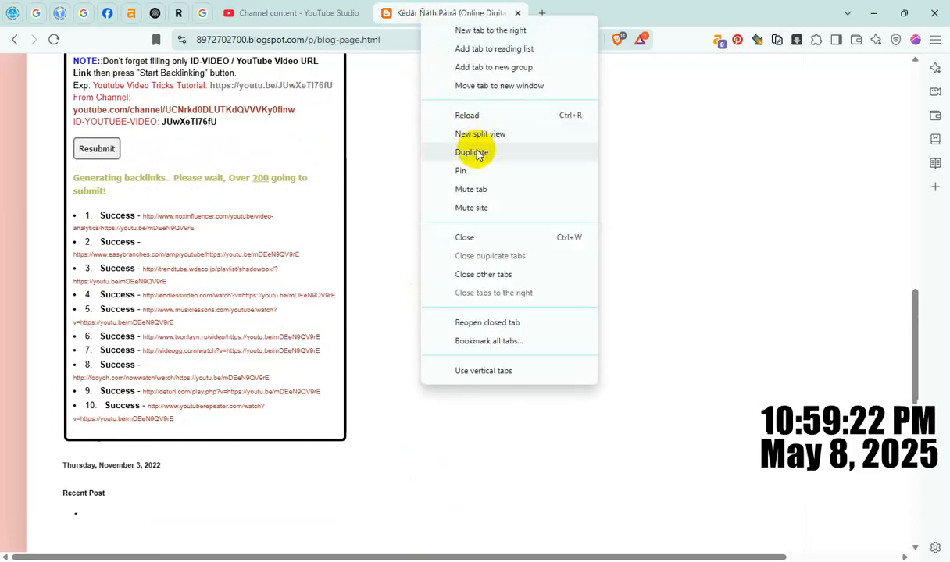
pyautogui.click(478, 153)
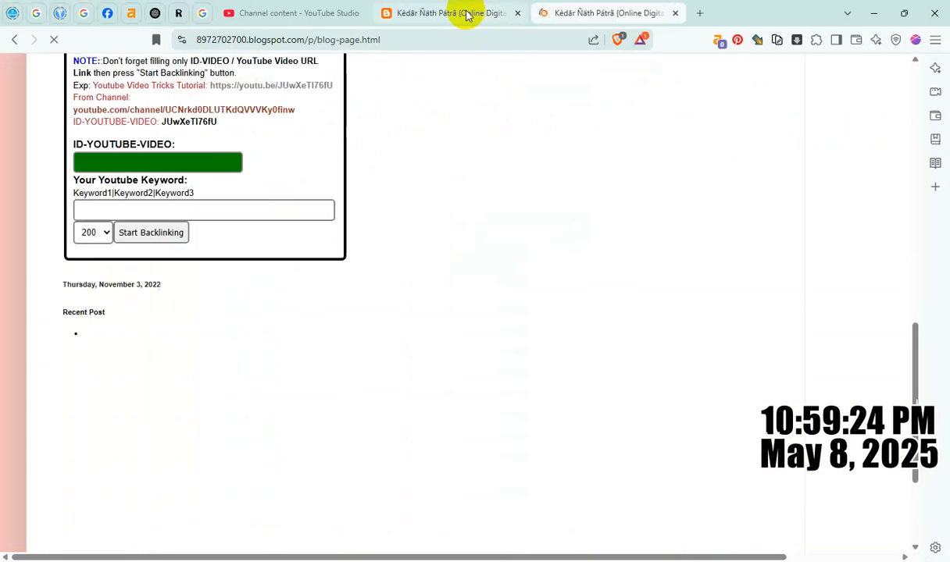
# Copy the Adsense Ads Setup video's shareable link from YouTube Studio and enter it as the video ID in the duplicated form.
pyautogui.click(303, 10)
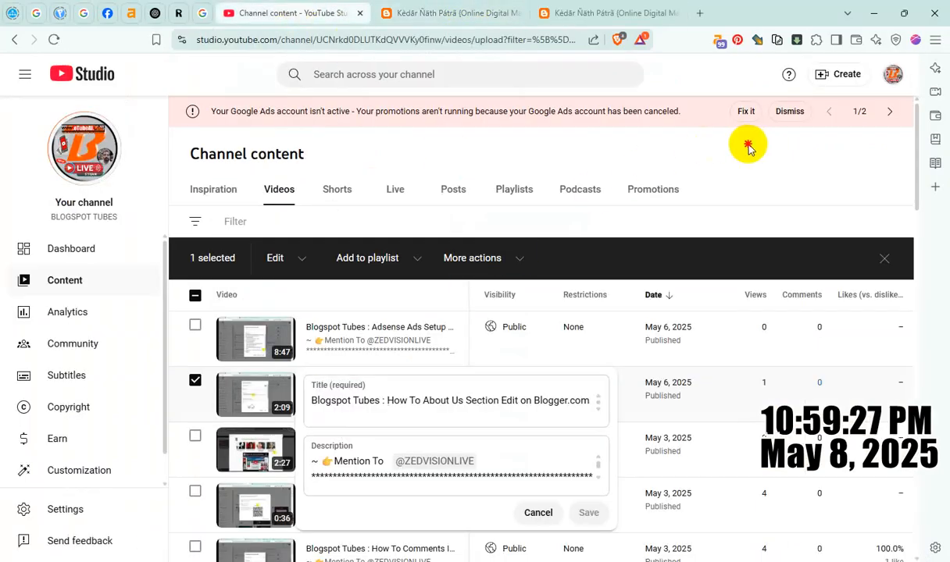
pyautogui.click(195, 327)
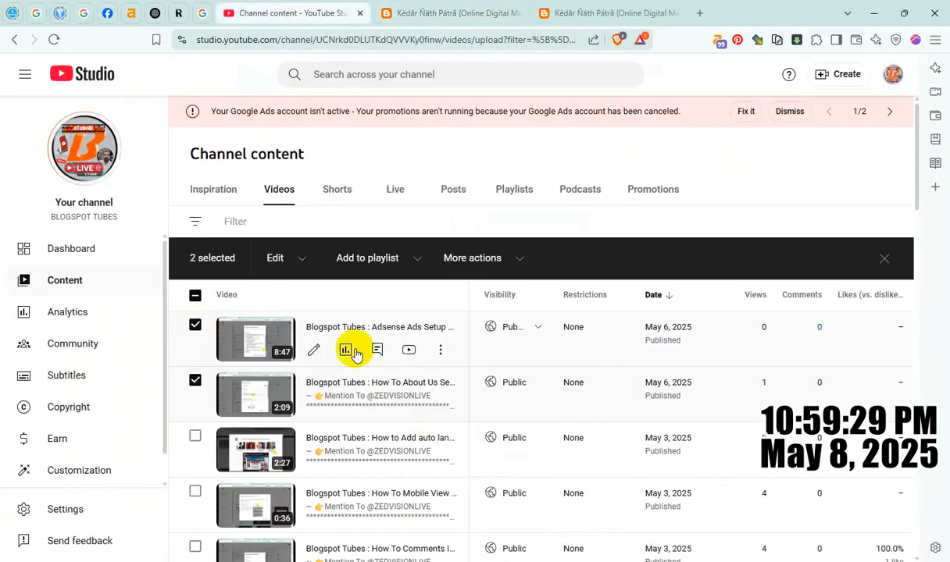
pyautogui.click(440, 350)
pyautogui.click(390, 379)
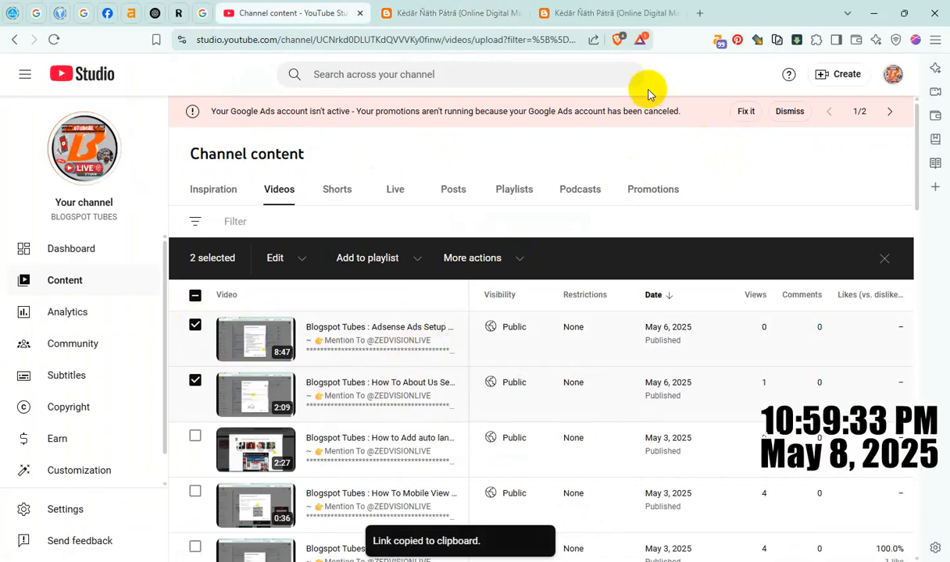
pyautogui.click(617, 12)
pyautogui.click(162, 165)
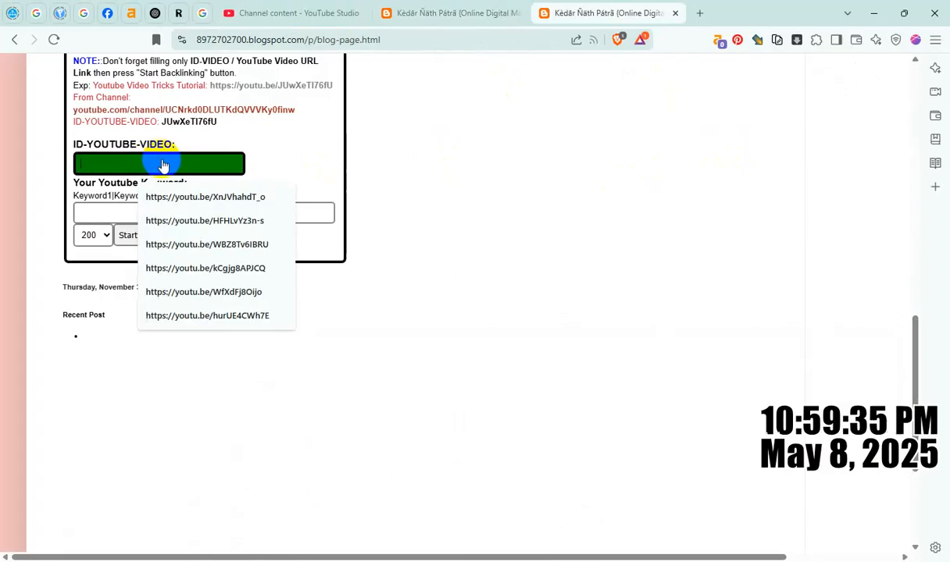
pyautogui.hotkey('ctrl', 'v')
# Copy the full title of the Adsense Ads Setup video into the duplicated form as the keyword and start backlinking.
pyautogui.click(299, 11)
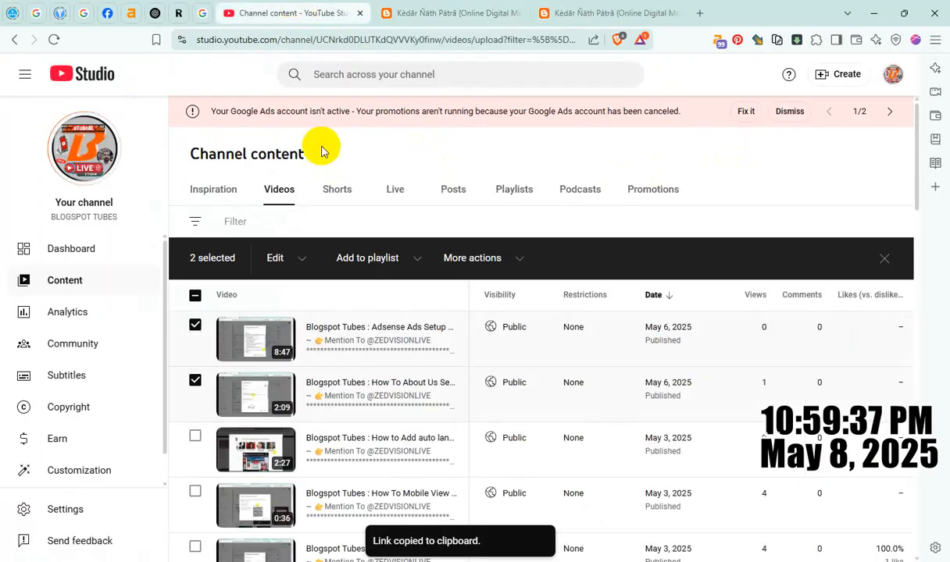
pyautogui.click(441, 348)
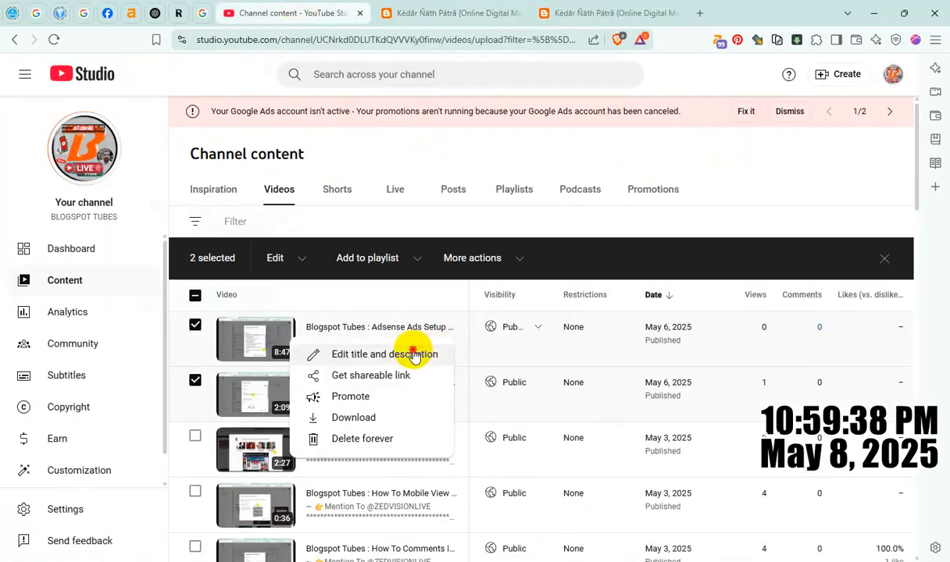
pyautogui.click(409, 354)
pyautogui.tripleClick(428, 367)
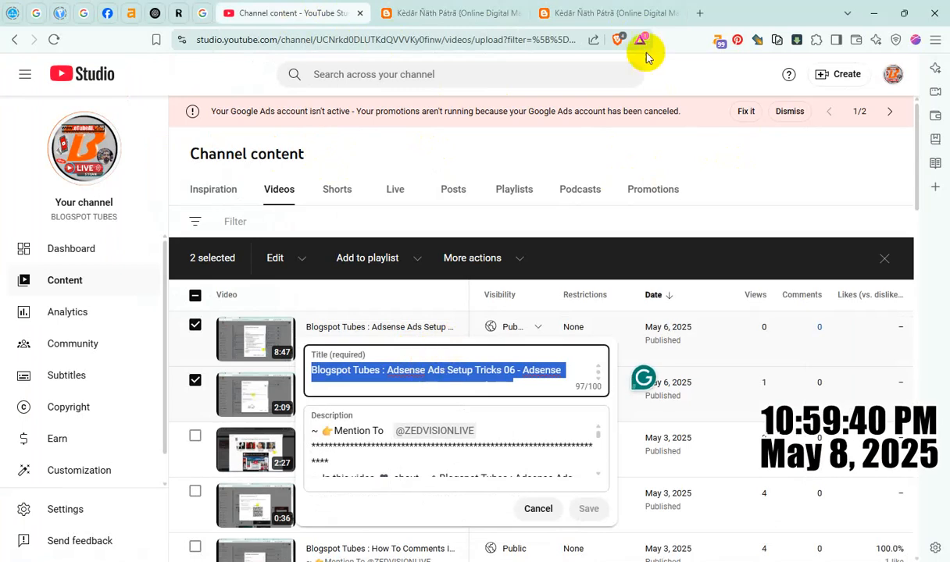
pyautogui.click(621, 13)
pyautogui.click(220, 212)
pyautogui.hotkey('ctrl', 'v')
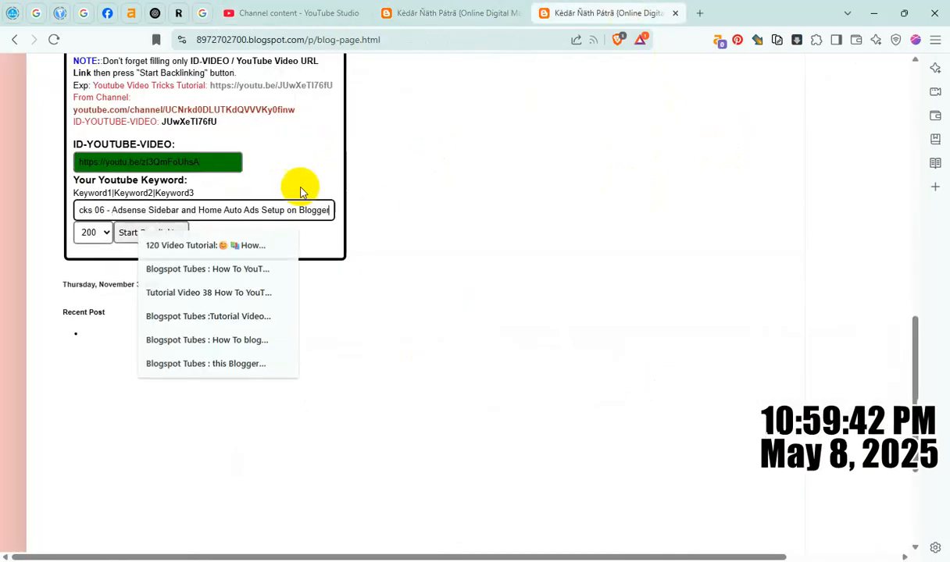
pyautogui.click(149, 234)
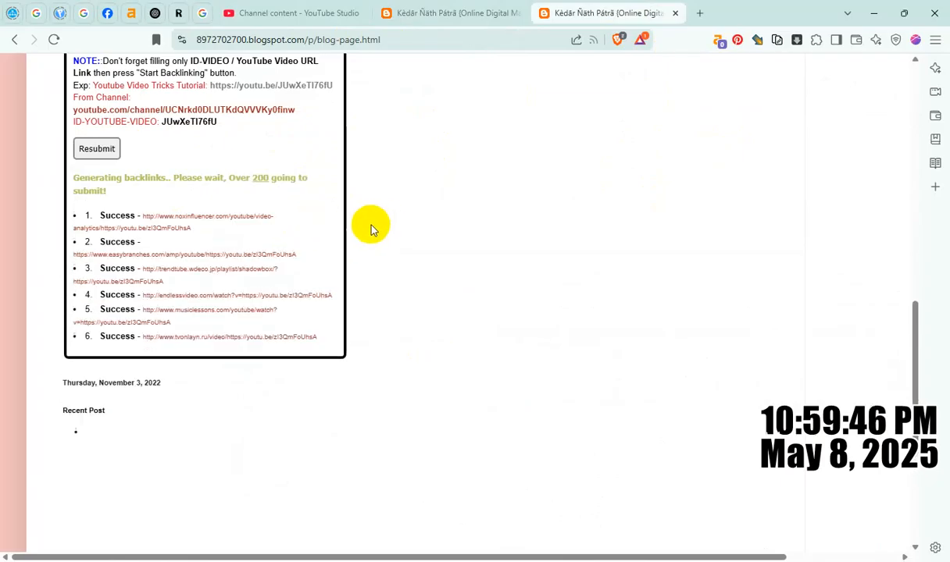
# Examine the progress of the backlink list being generated for the About Us video.
pyautogui.click(428, 14)
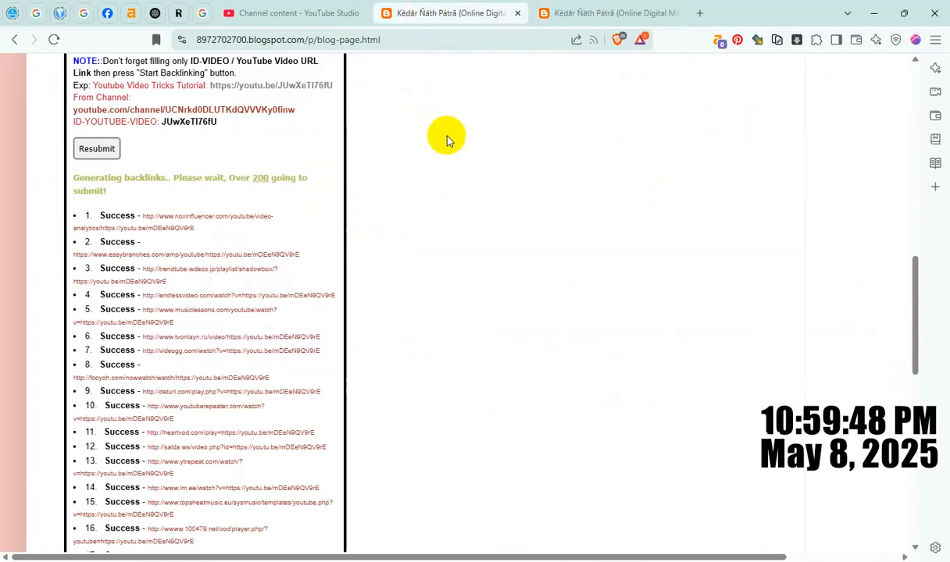
pyautogui.scroll(-8, 479, 299)
pyautogui.scroll(3, 480, 301)
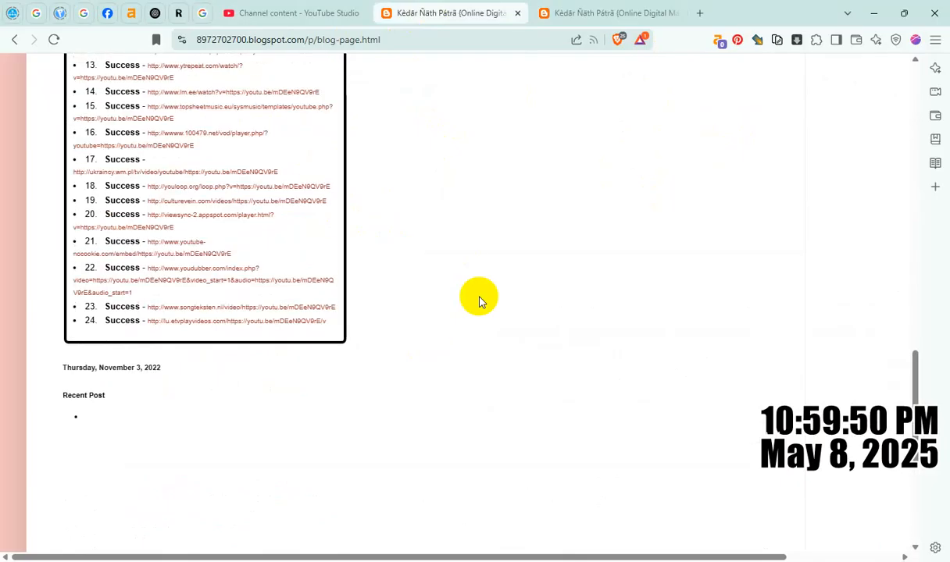
pyautogui.scroll(6, 479, 301)
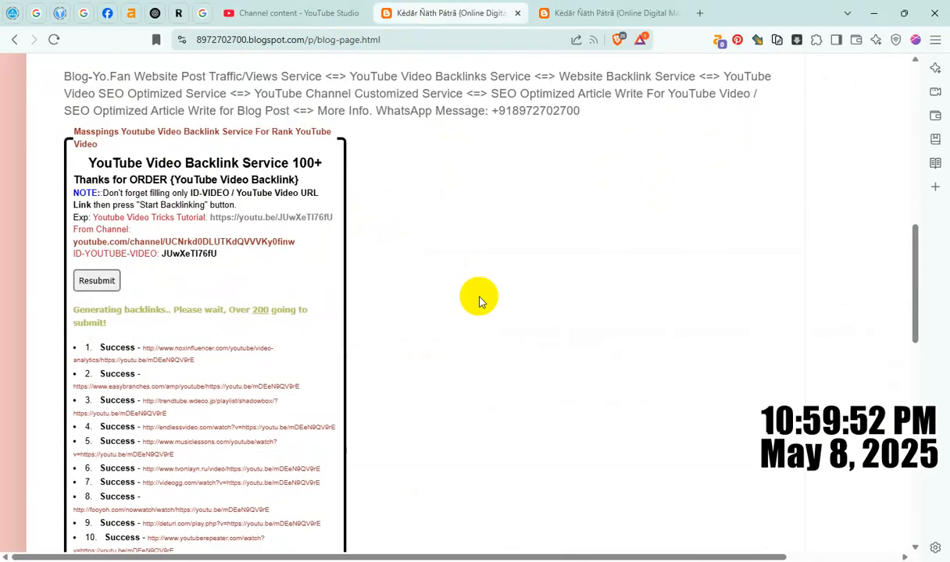
pyautogui.scroll(-6, 250, 278)
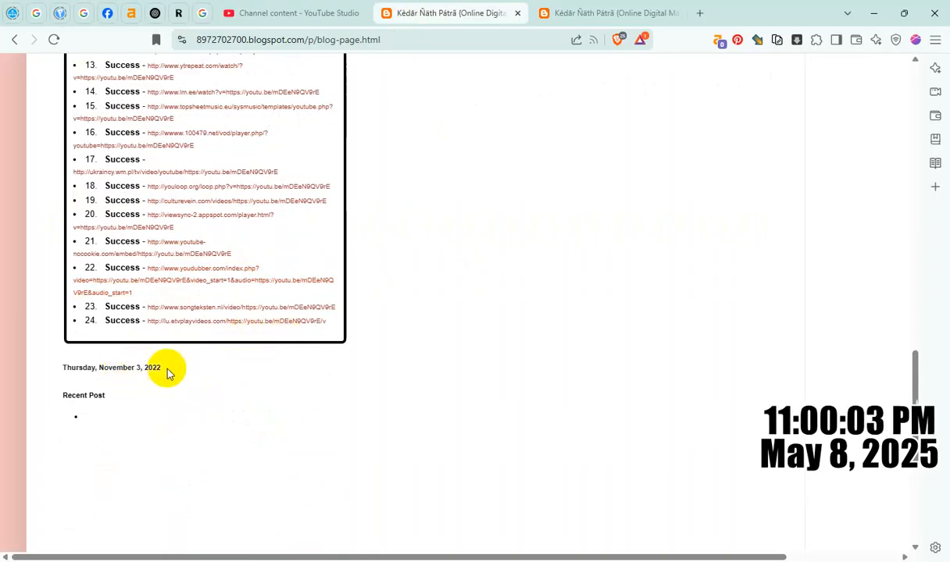
pyautogui.scroll(10, 271, 339)
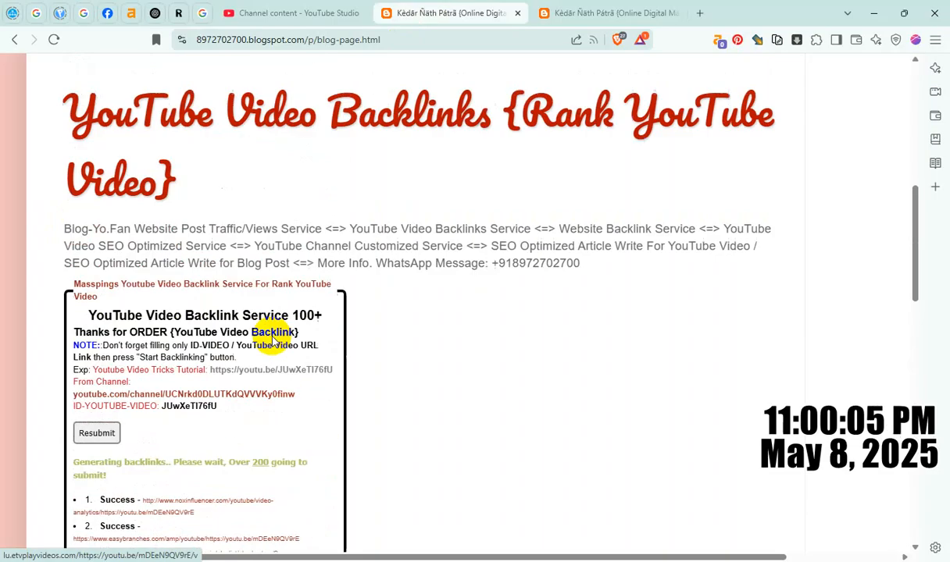
pyautogui.scroll(-12, 273, 337)
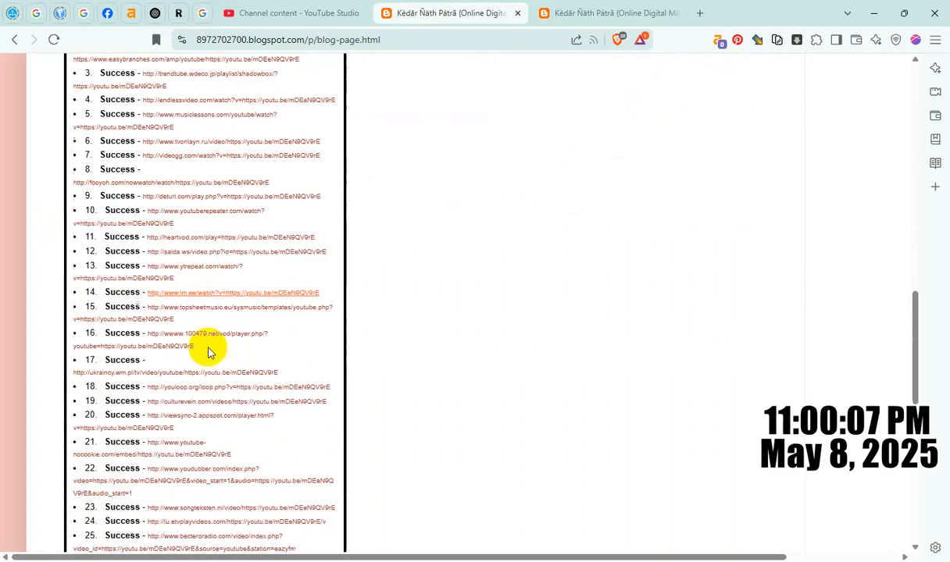
pyautogui.scroll(10, 207, 346)
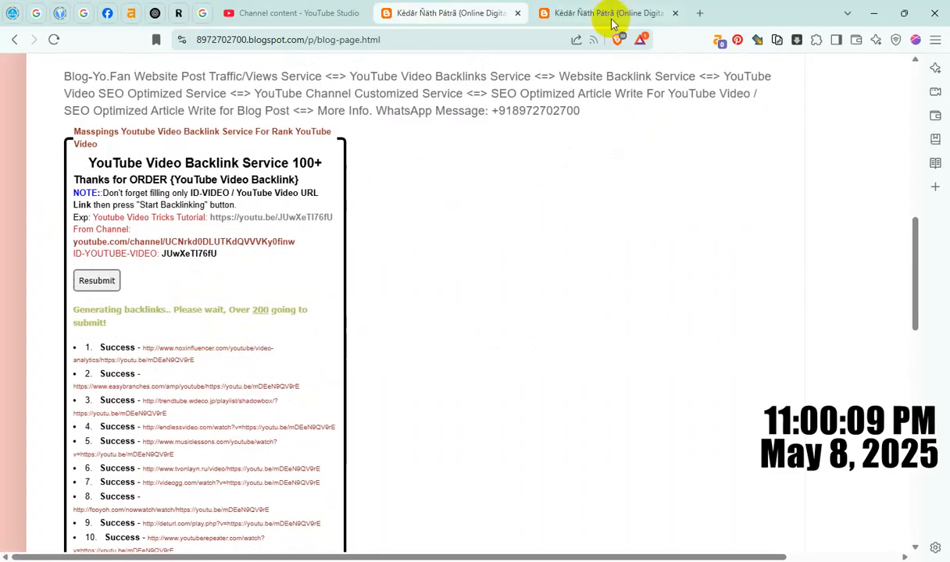
# Check the backlink list being generated for the Adsense Ads Setup video in the duplicated page.
pyautogui.click(593, 11)
pyautogui.scroll(-9, 378, 333)
pyautogui.scroll(5, 386, 324)
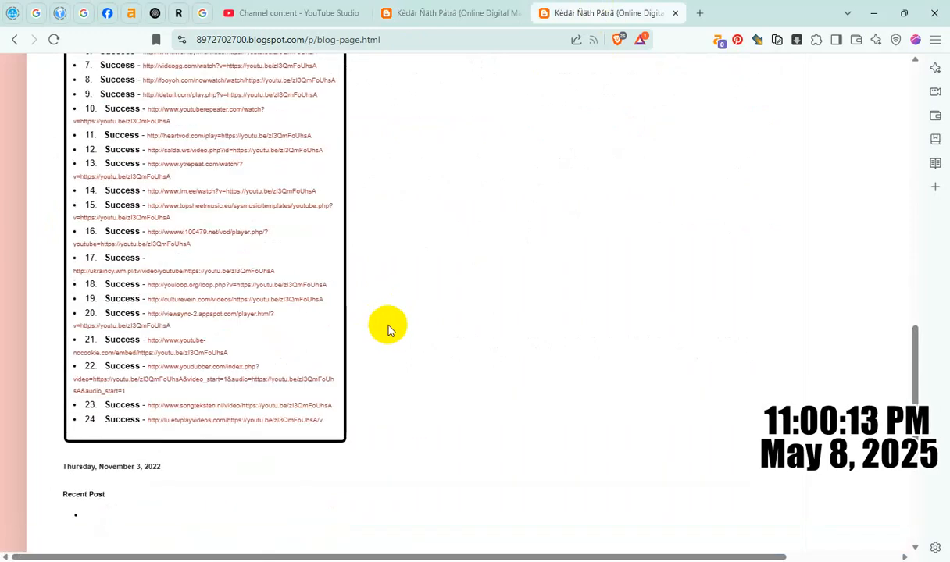
pyautogui.scroll(-3, 388, 328)
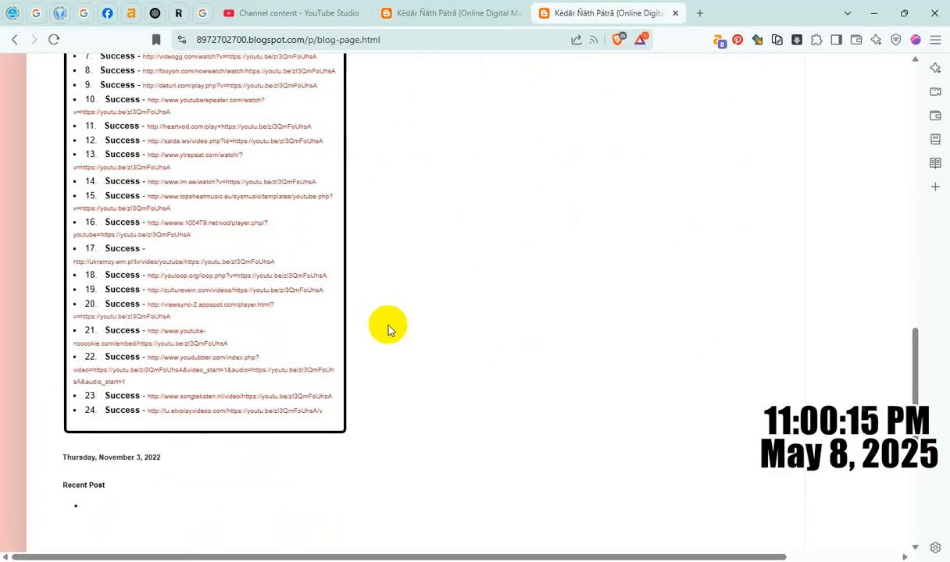
pyautogui.scroll(2, 388, 328)
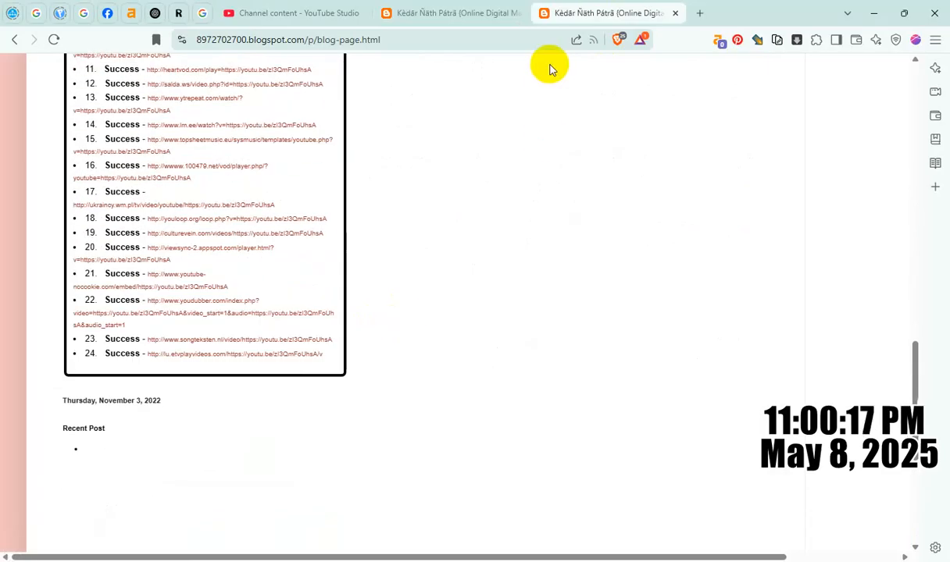
# Follow the About Us video's backlink list down to its newest entries, and return to the Adsense video's list.
pyautogui.click(434, 14)
pyautogui.scroll(-18, 403, 308)
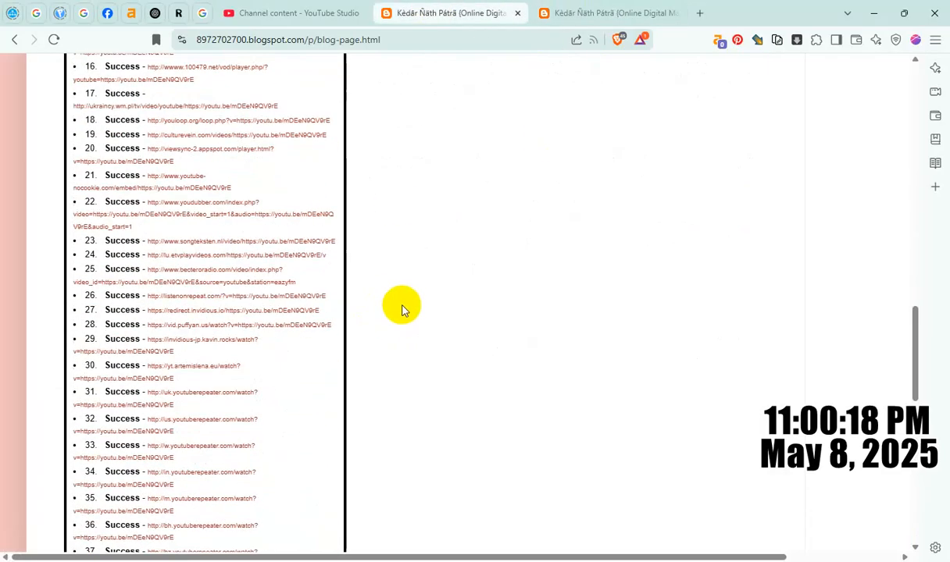
pyautogui.scroll(-4, 403, 307)
pyautogui.scroll(3, 403, 307)
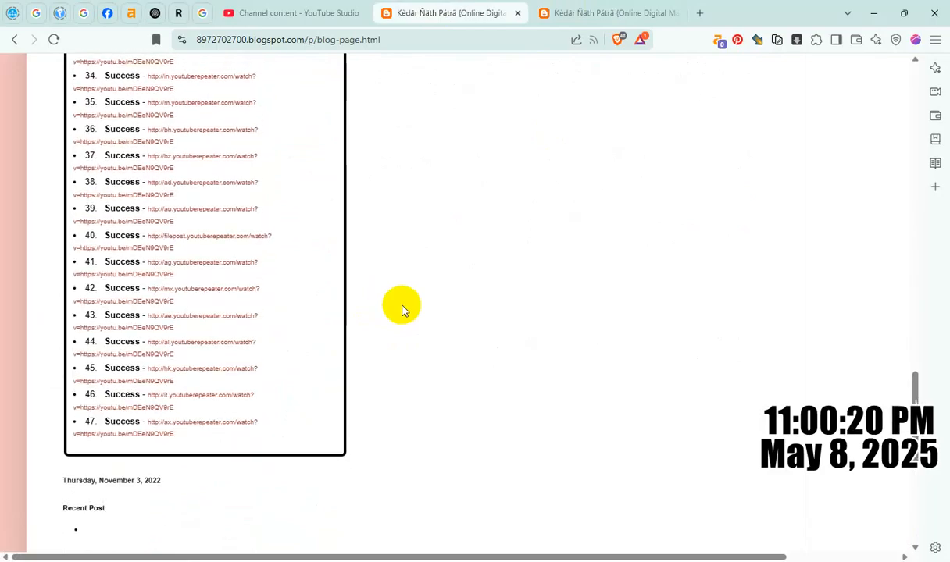
pyautogui.scroll(-1, 402, 310)
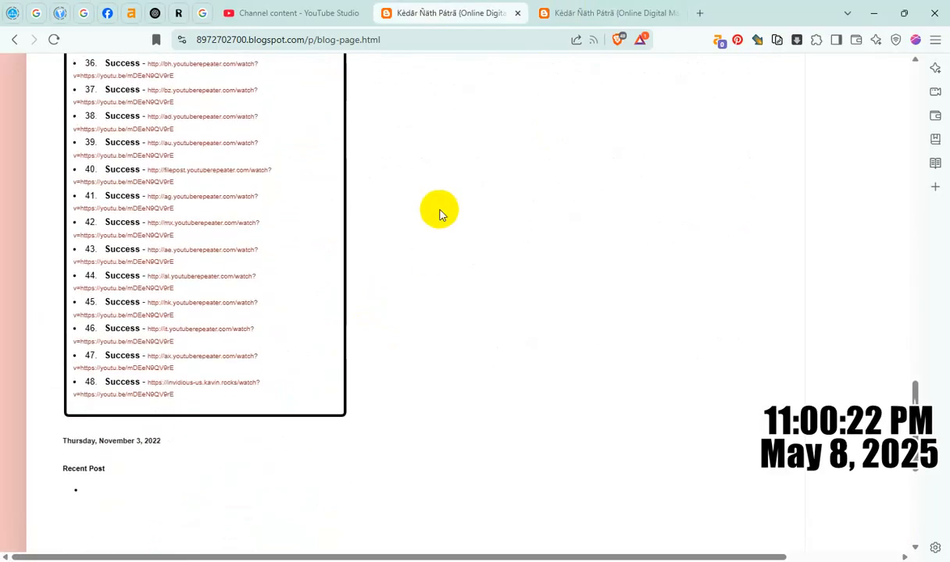
pyautogui.middleClick(546, 207)
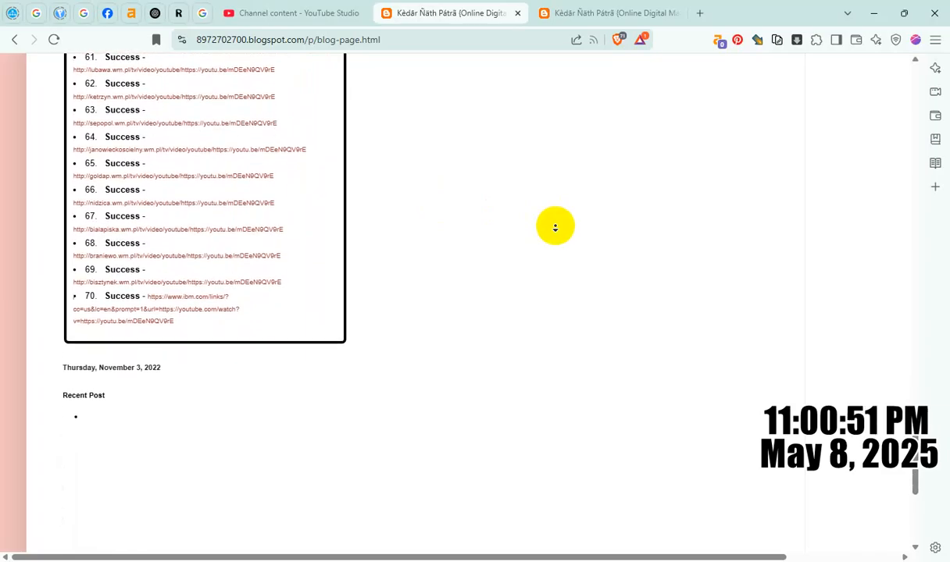
pyautogui.scroll(1, 531, 275)
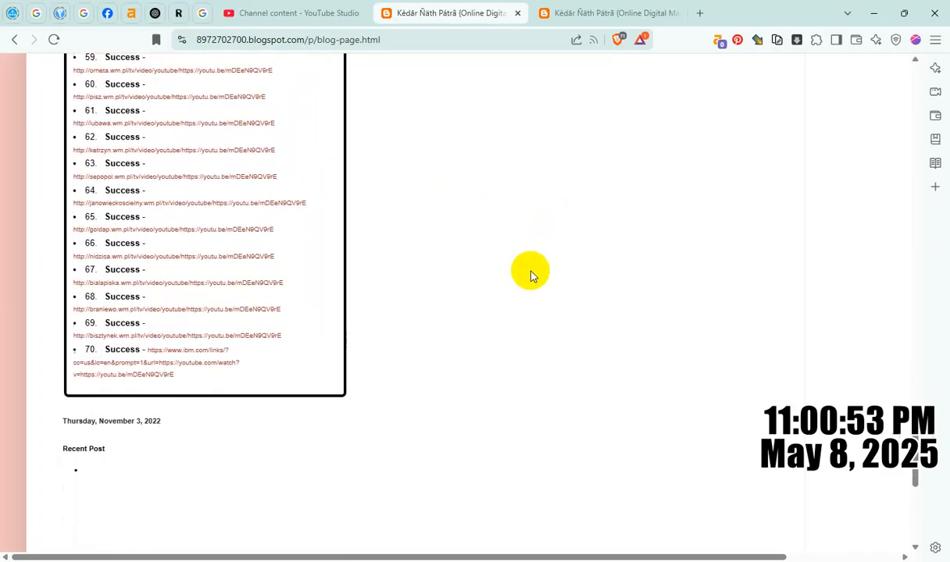
pyautogui.click(601, 16)
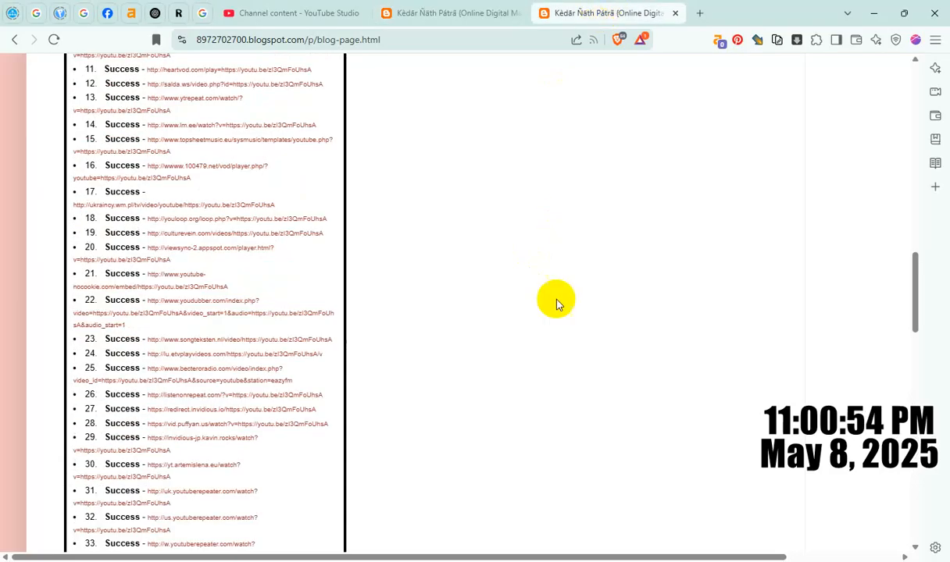
# Follow the Adsense Ads Setup Tricks 06 video's backlink list down to its newest entries.
pyautogui.scroll(-15, 557, 304)
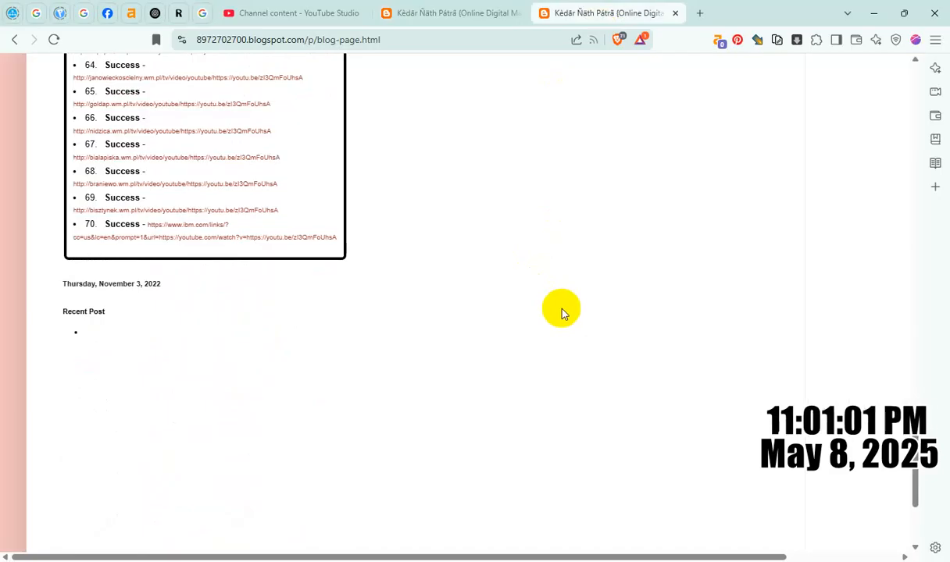
pyautogui.scroll(3, 559, 309)
# Close the open title editor in YouTube Studio and go back to the first page of channel videos.
pyautogui.click(250, 13)
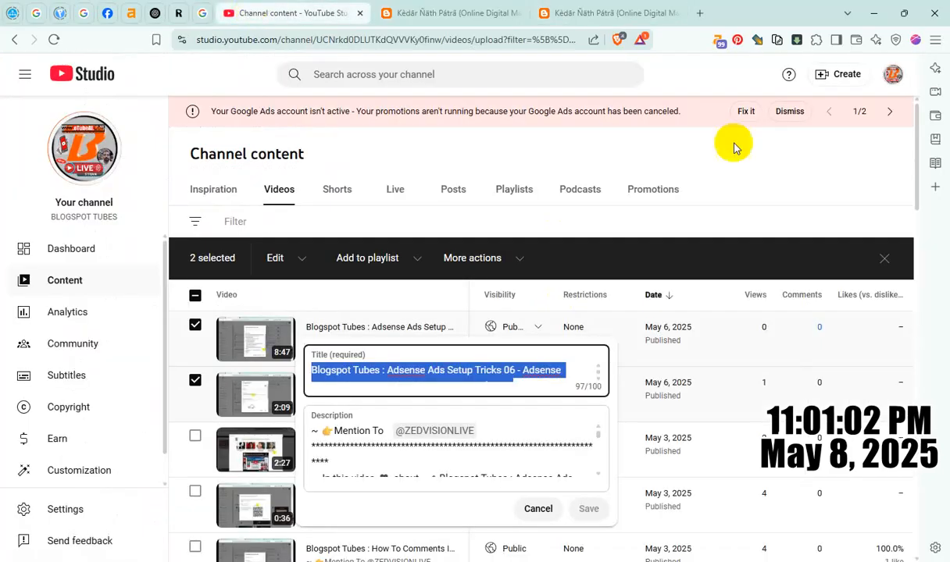
pyautogui.click(740, 148)
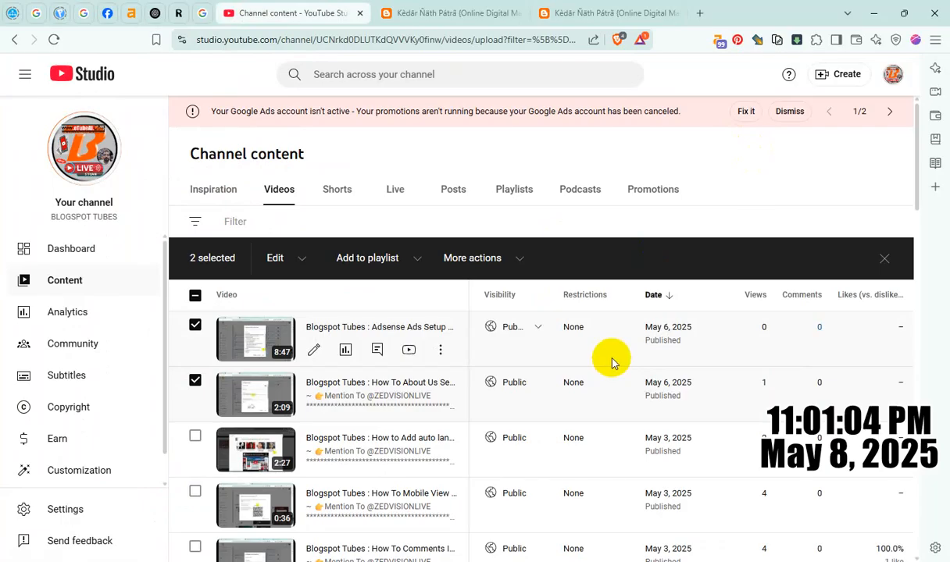
pyautogui.scroll(-15, 613, 363)
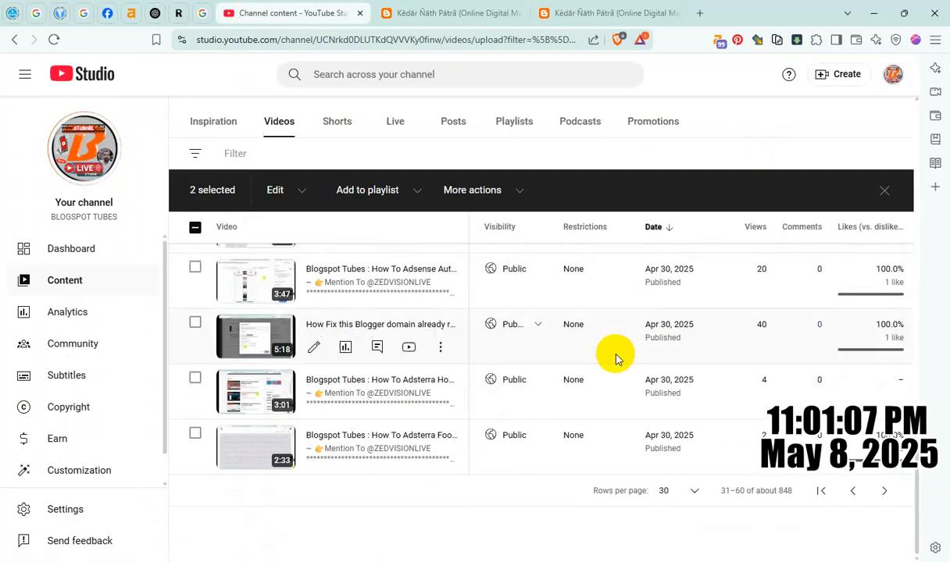
pyautogui.click(852, 490)
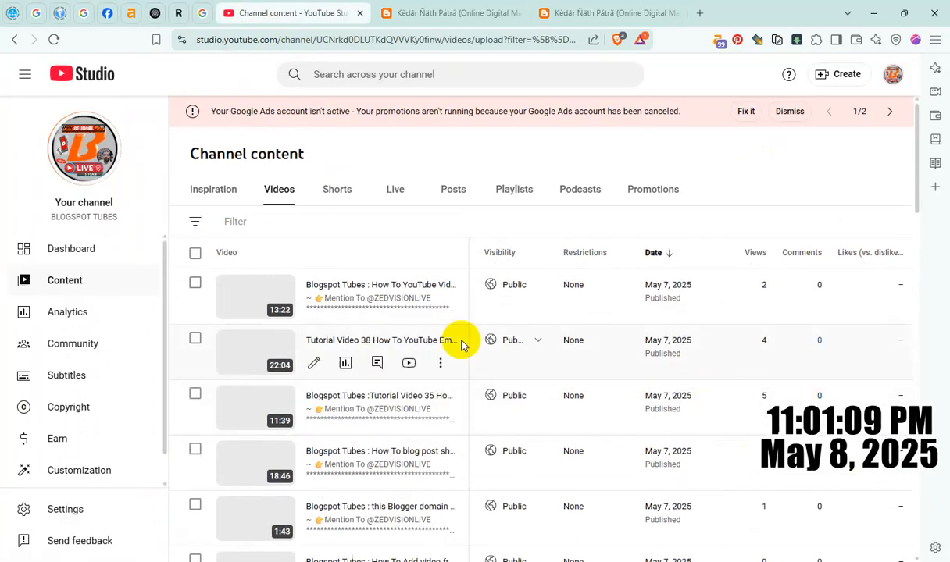
pyautogui.scroll(-19, 552, 373)
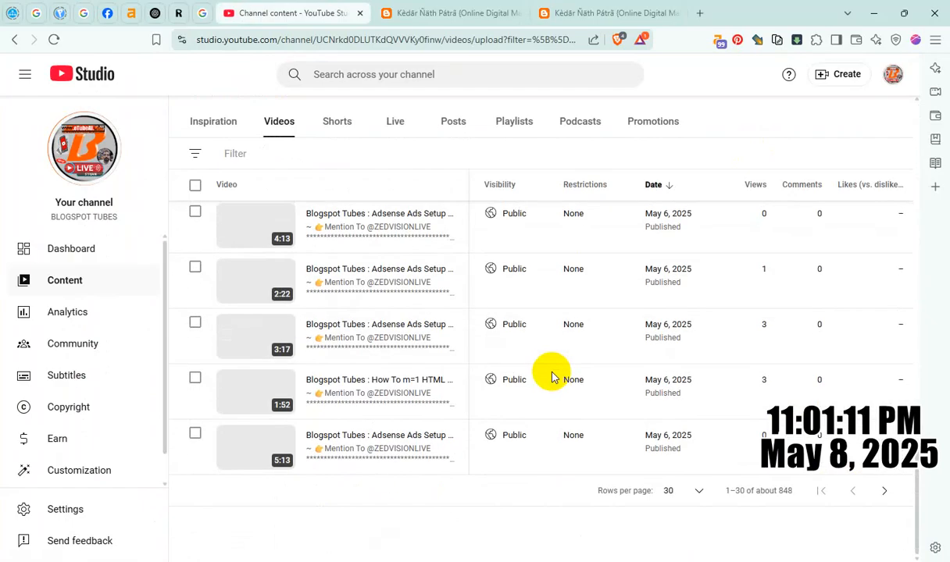
# Select the 5:13 Adsense Ads Setup video at the end of the list and copy its shareable link.
pyautogui.click(195, 434)
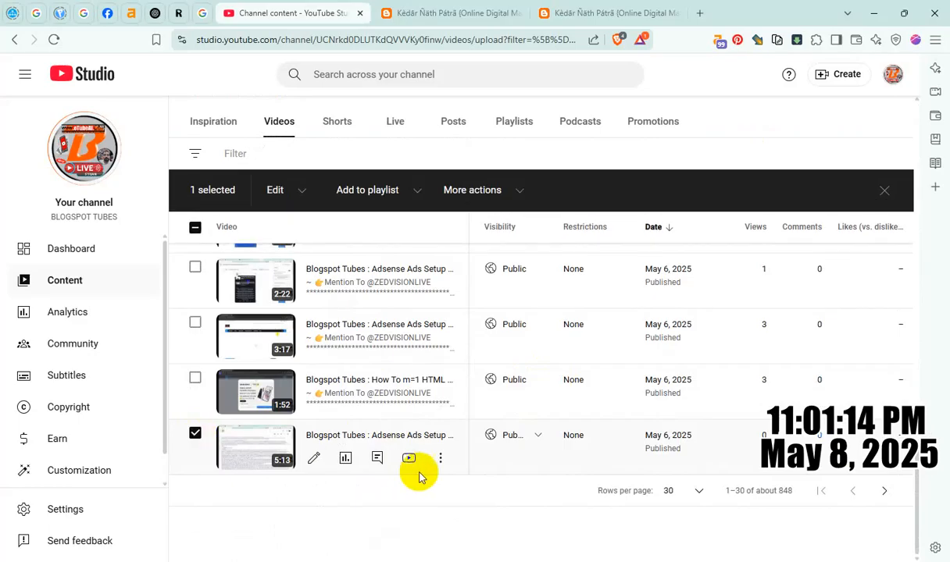
pyautogui.click(440, 458)
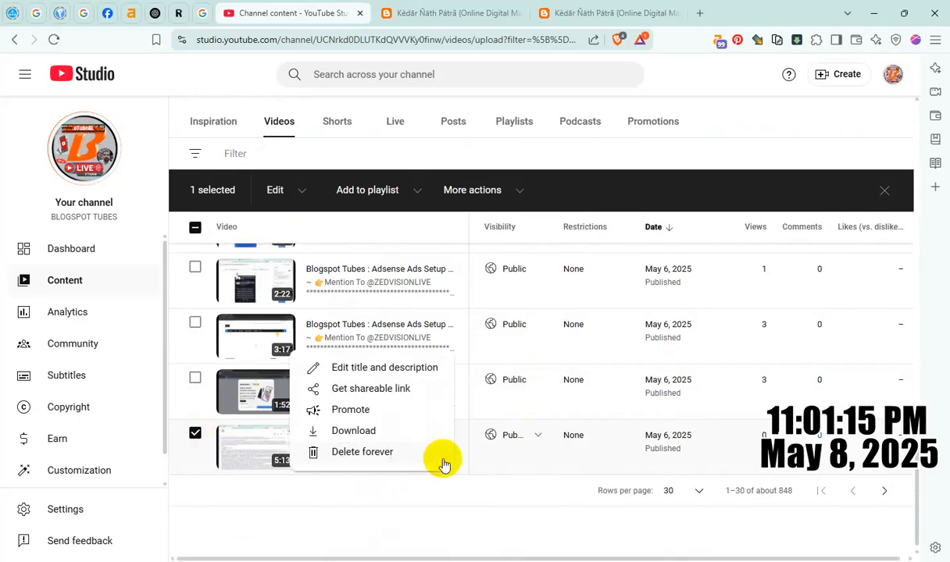
pyautogui.click(342, 388)
pyautogui.click(613, 13)
pyautogui.rightClick(614, 11)
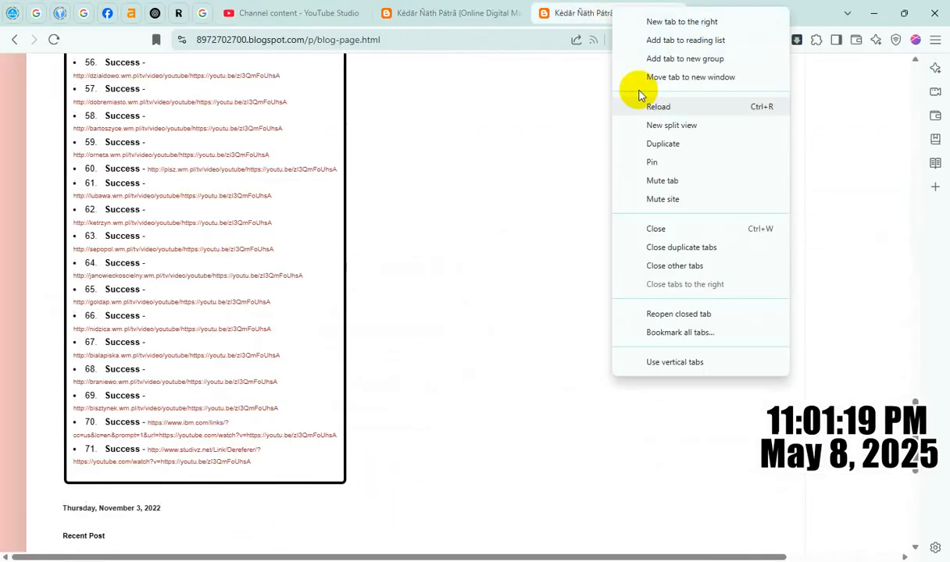
pyautogui.click(659, 145)
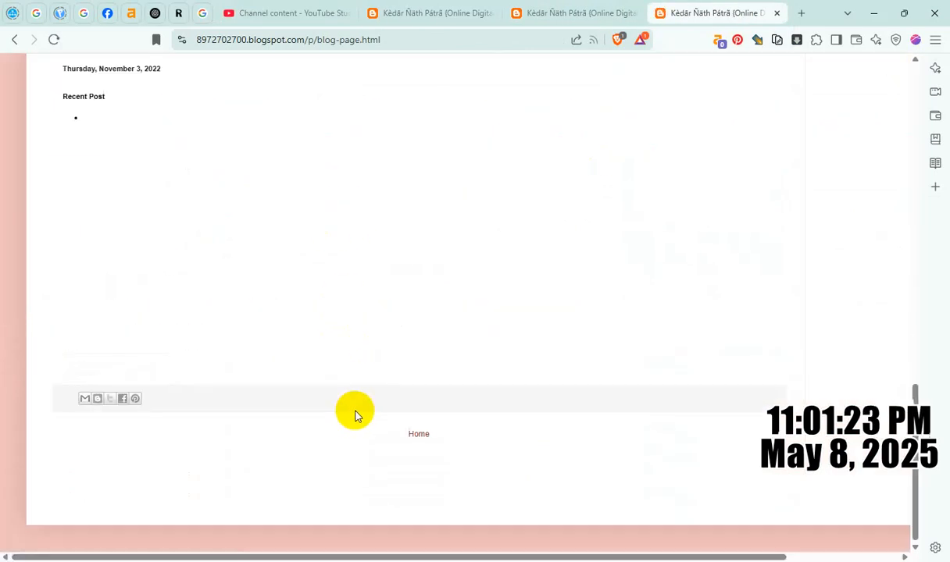
pyautogui.scroll(5, 358, 406)
pyautogui.scroll(-1, 328, 375)
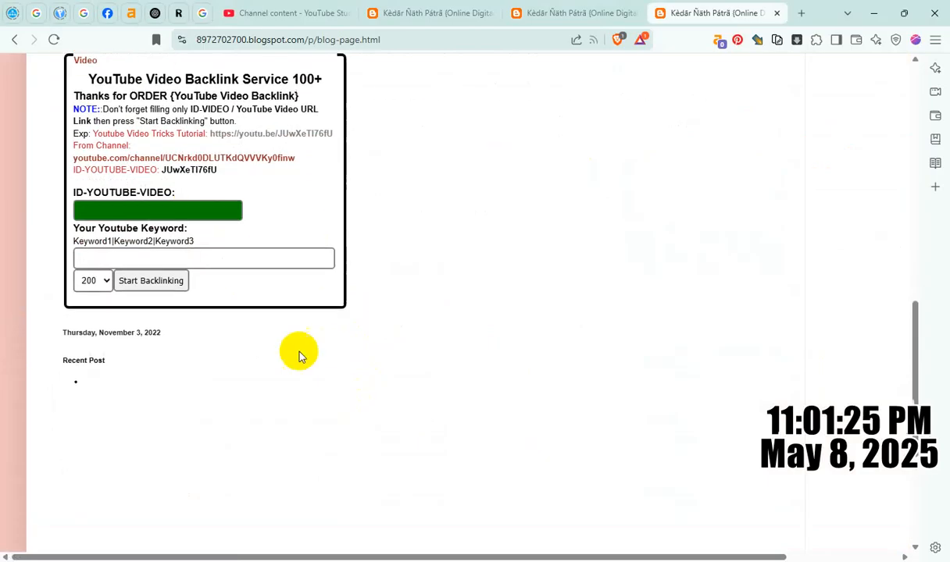
pyautogui.click(191, 211)
pyautogui.hotkey('ctrl', 'v')
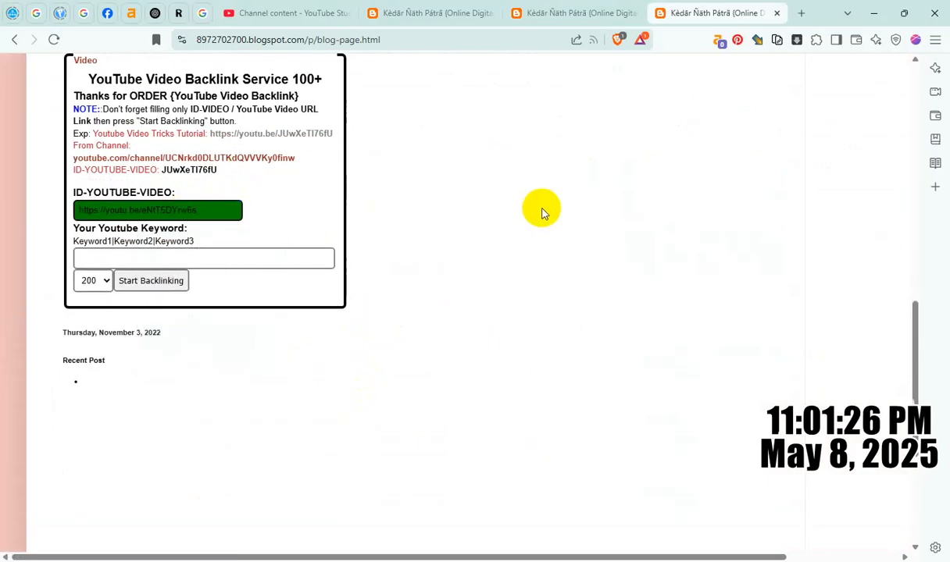
# Copy the full title of the Adsense Ads Setup Tricks 05 video into the form as the keyword and start backlinking.
pyautogui.click(258, 13)
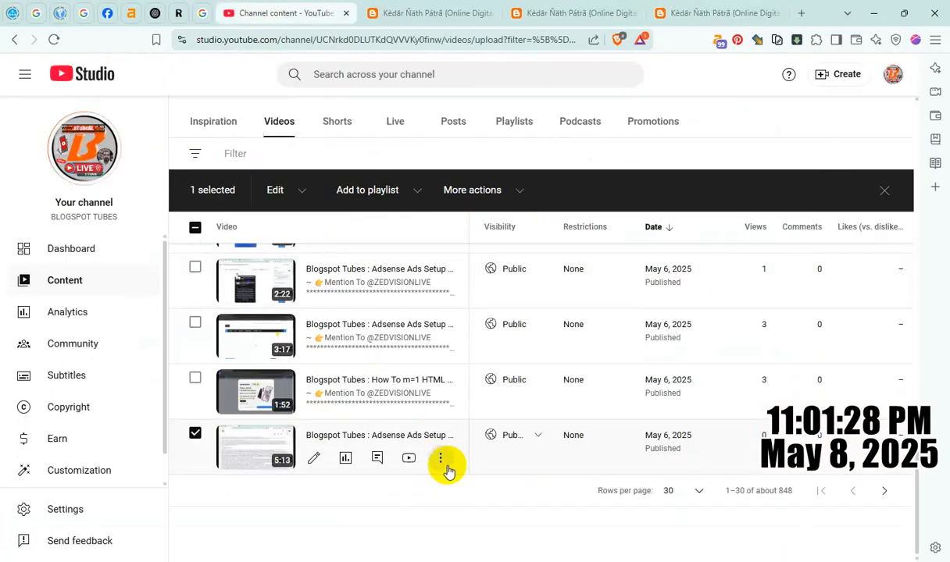
pyautogui.click(442, 463)
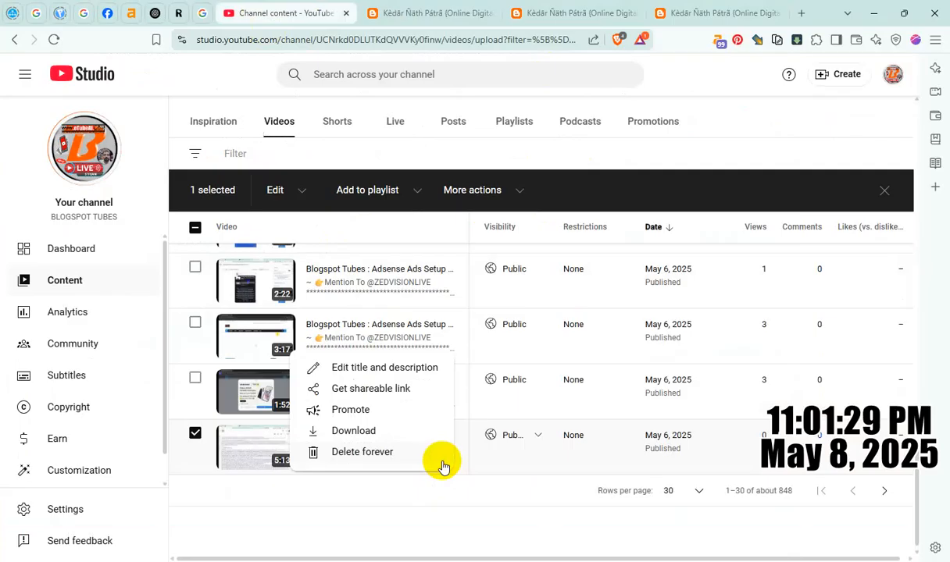
pyautogui.click(370, 372)
pyautogui.tripleClick(422, 400)
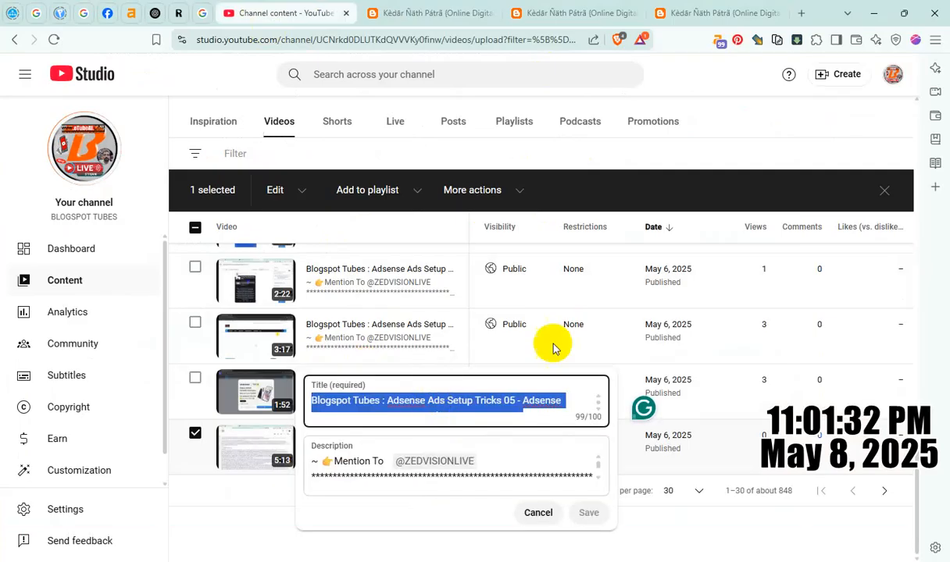
pyautogui.click(677, 14)
pyautogui.click(205, 257)
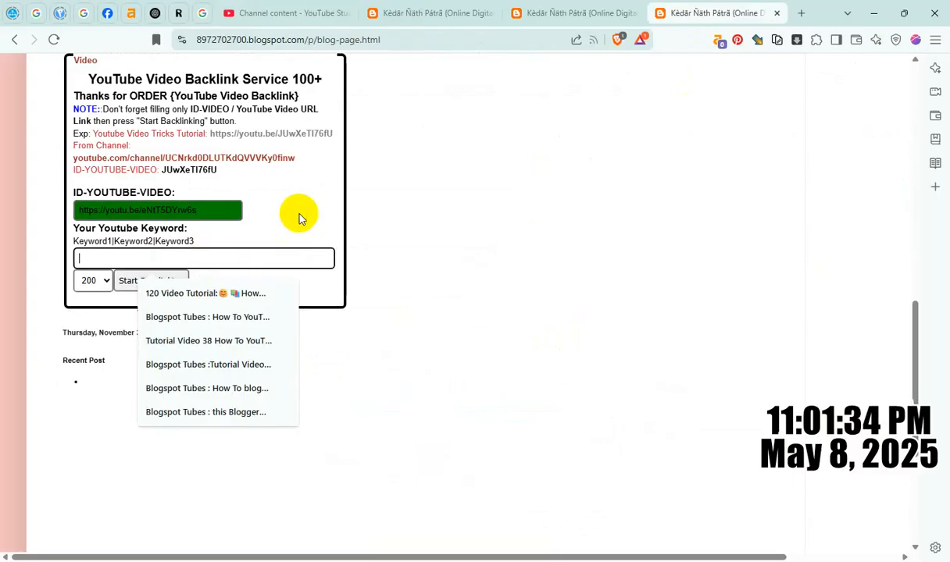
pyautogui.hotkey('ctrl', 'v')
pyautogui.click(181, 280)
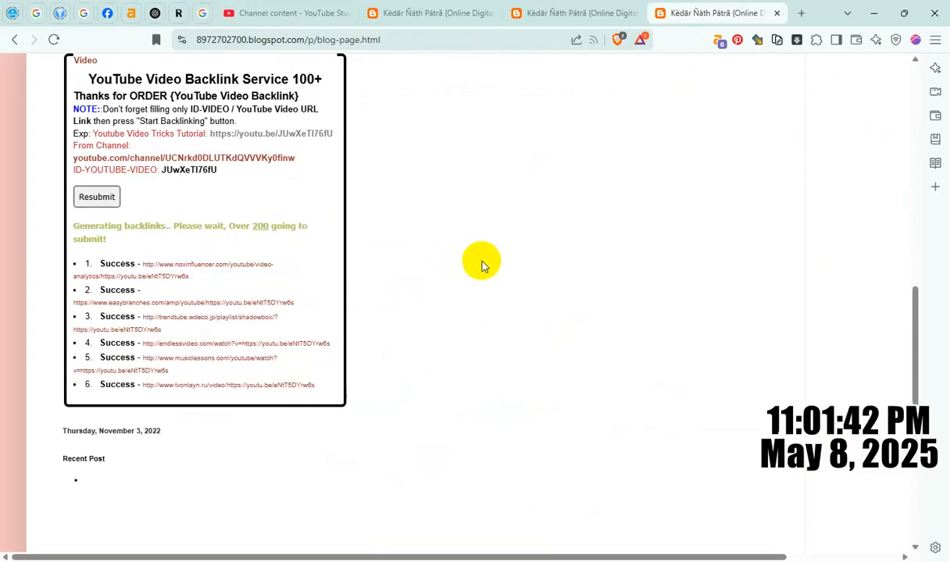
# Close the title editor in YouTube Studio, select the 1:52 m=1 HTML Script video and copy its shareable link.
pyautogui.click(265, 14)
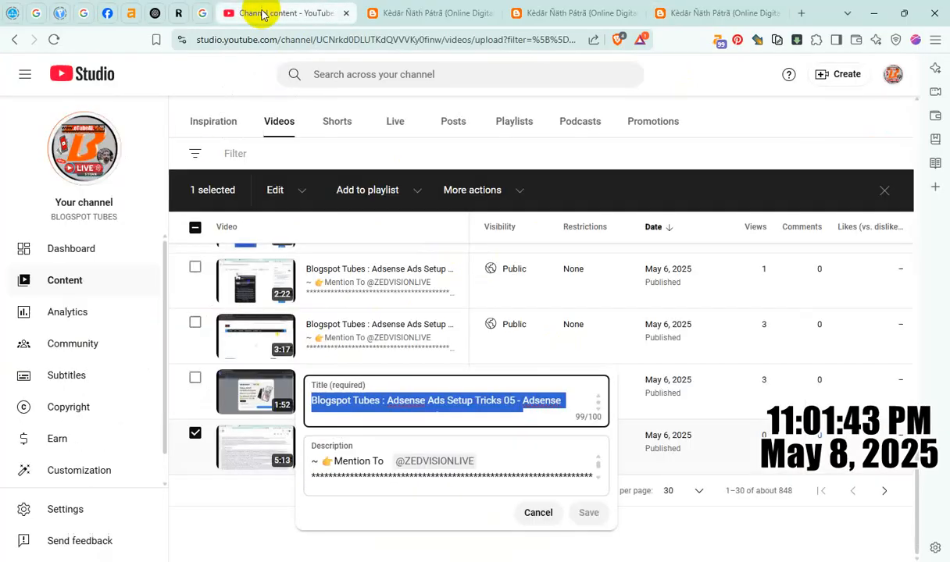
pyautogui.click(762, 96)
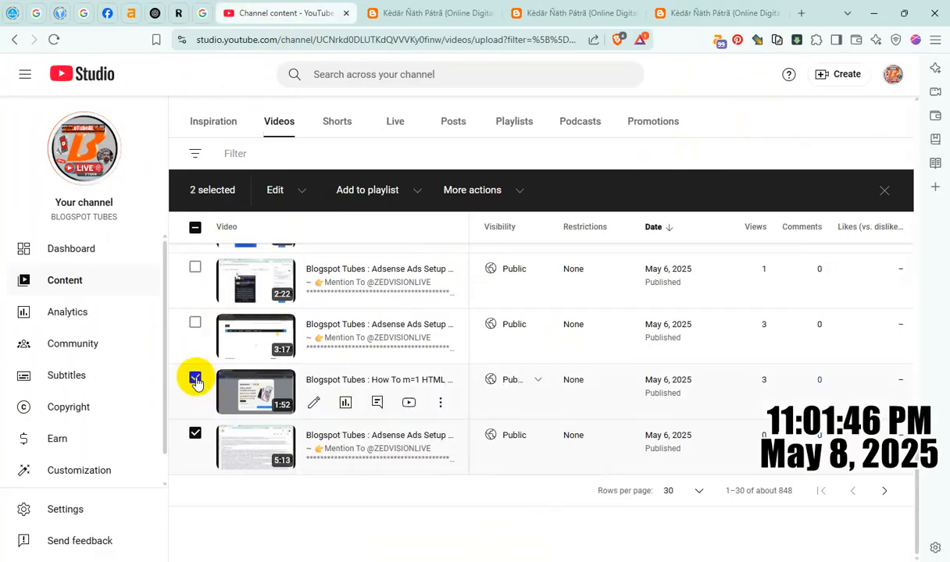
pyautogui.click(440, 402)
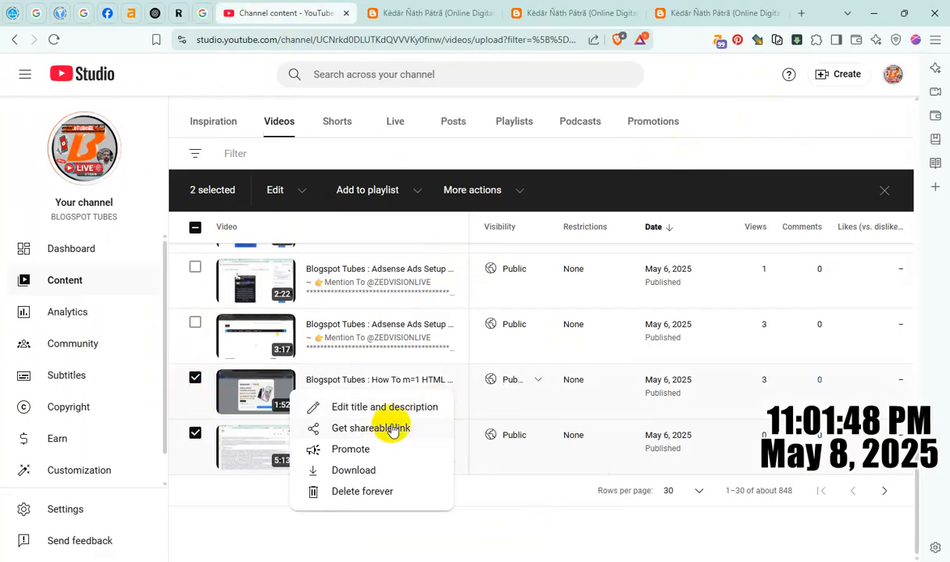
pyautogui.click(393, 429)
pyautogui.click(695, 14)
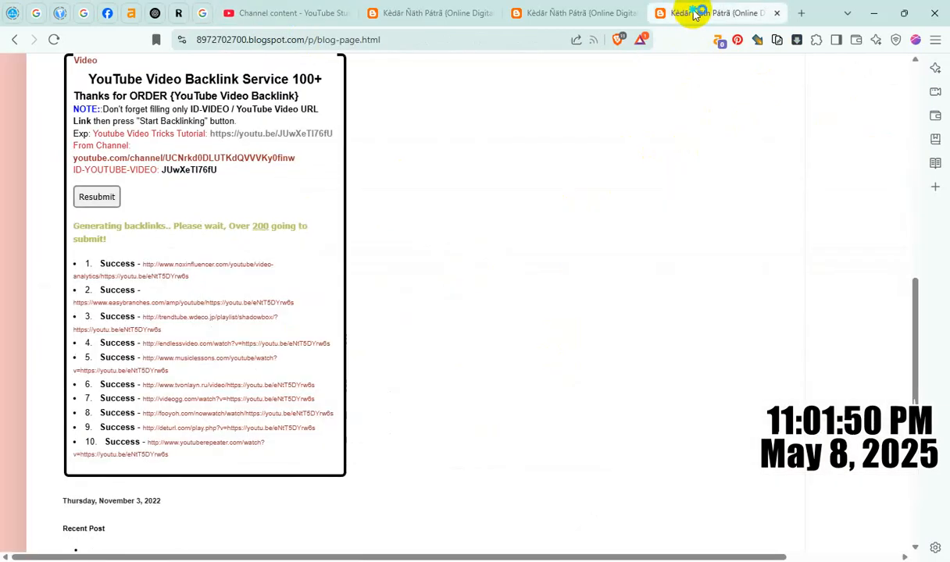
pyautogui.rightClick(695, 13)
pyautogui.click(746, 146)
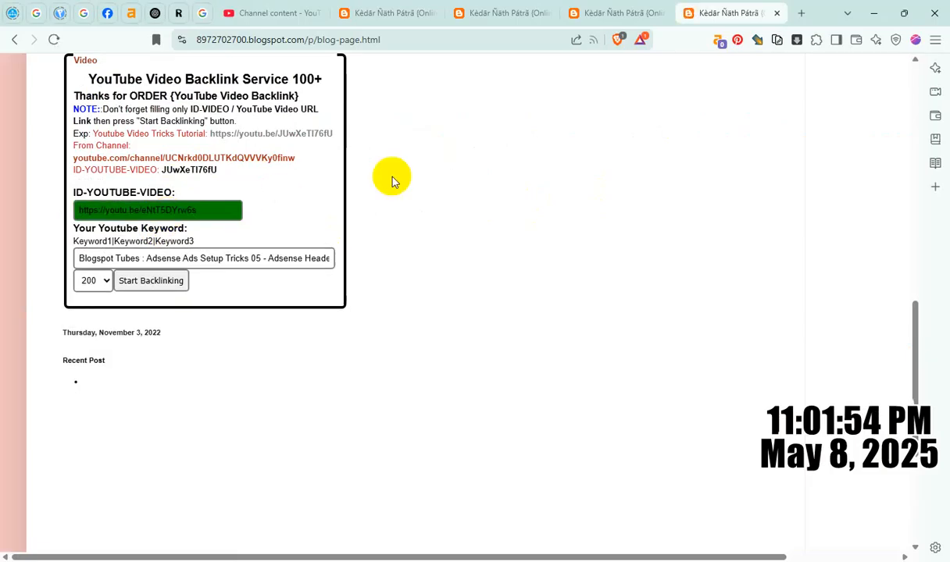
pyautogui.click(164, 213)
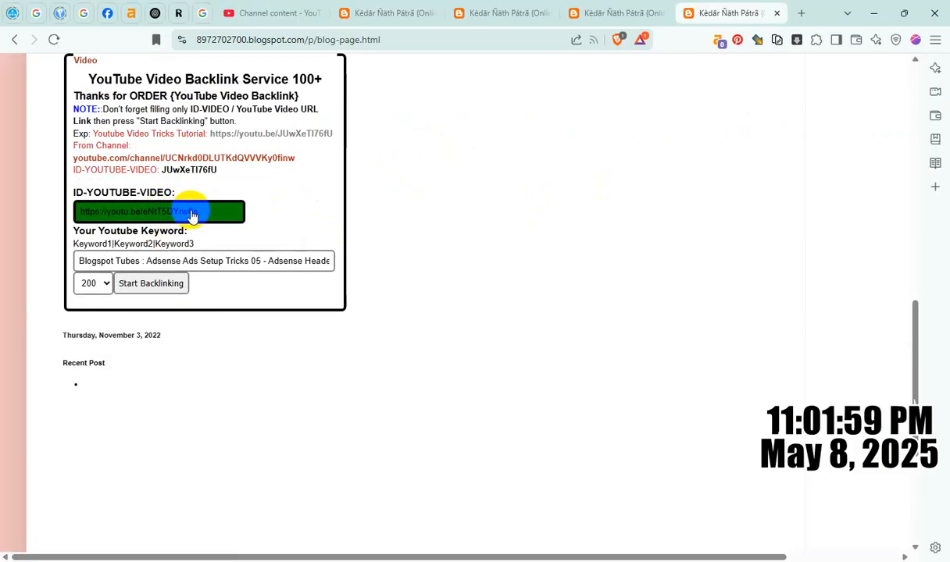
pyautogui.hotkey('ctrl', 'a')
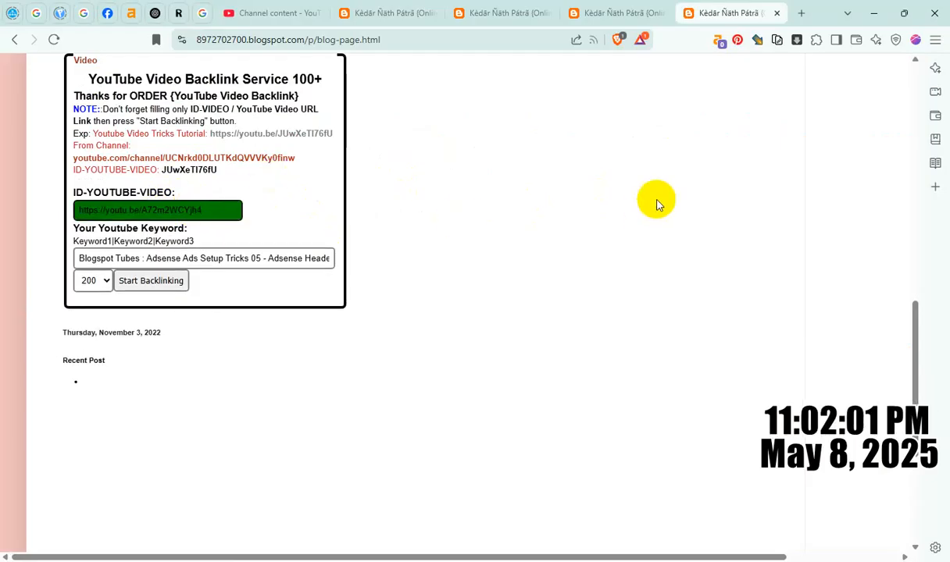
# Replace the keyword with the full title of the m=1 HTML Script video copied from YouTube Studio and start backlinking.
pyautogui.click(262, 16)
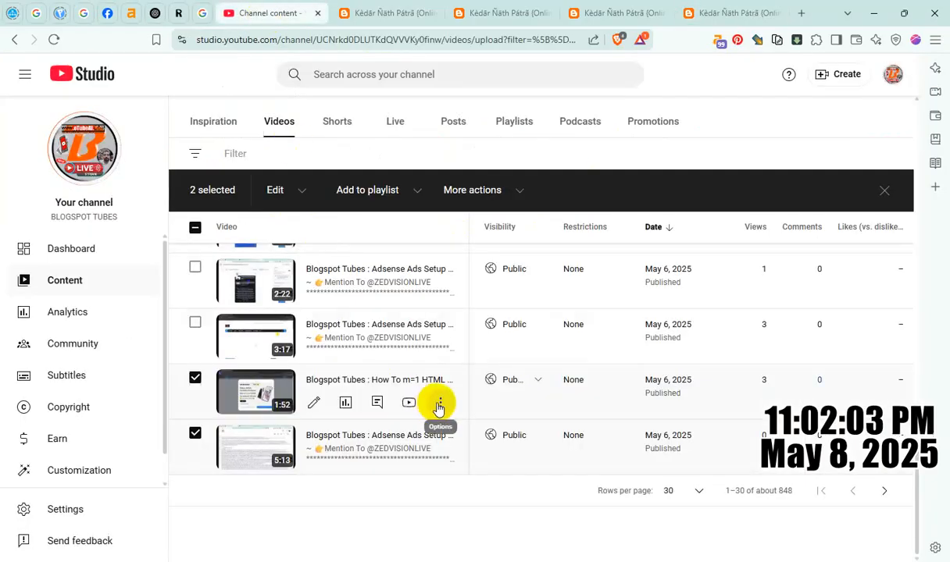
pyautogui.click(440, 402)
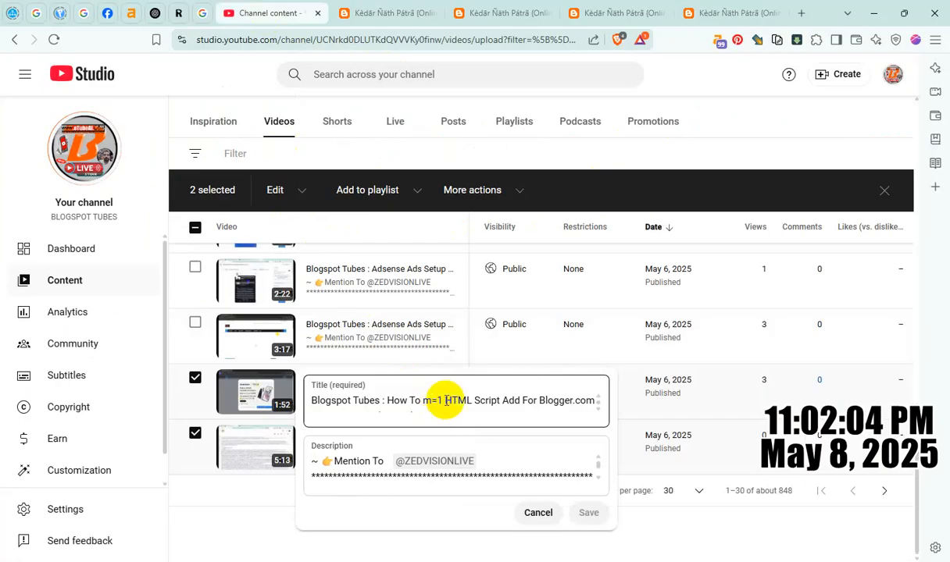
pyautogui.tripleClick(445, 401)
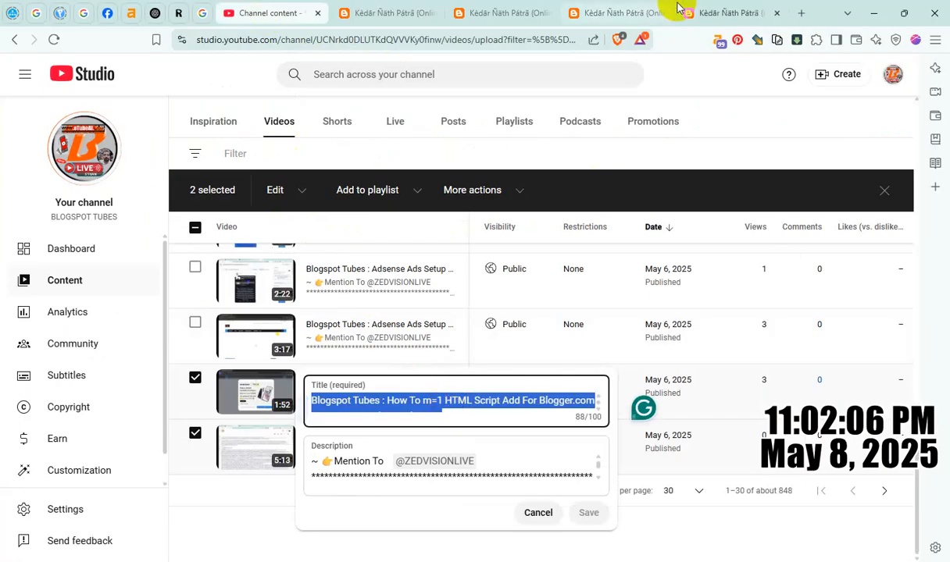
pyautogui.click(716, 14)
pyautogui.tripleClick(200, 262)
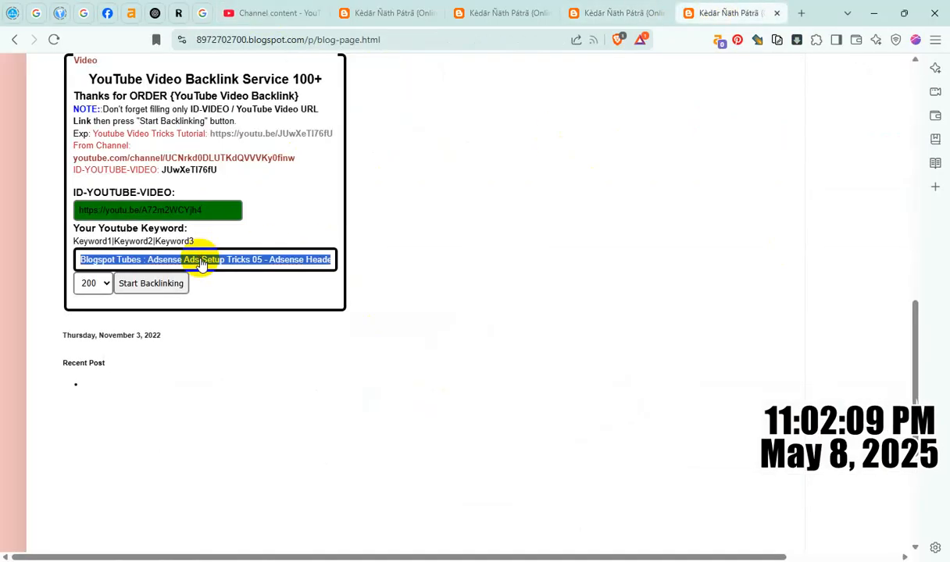
pyautogui.hotkey('ctrl', 'v')
pyautogui.click(166, 289)
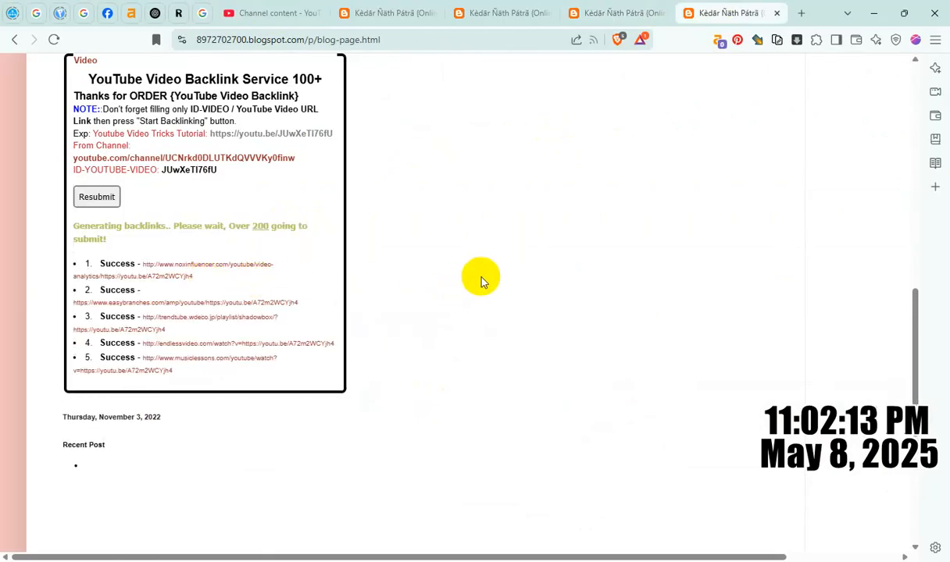
# Select the 3:17 Adsense Ads Setup video in YouTube Studio, copy its shareable link and return to the newest backlink page.
pyautogui.click(266, 13)
pyautogui.click(757, 114)
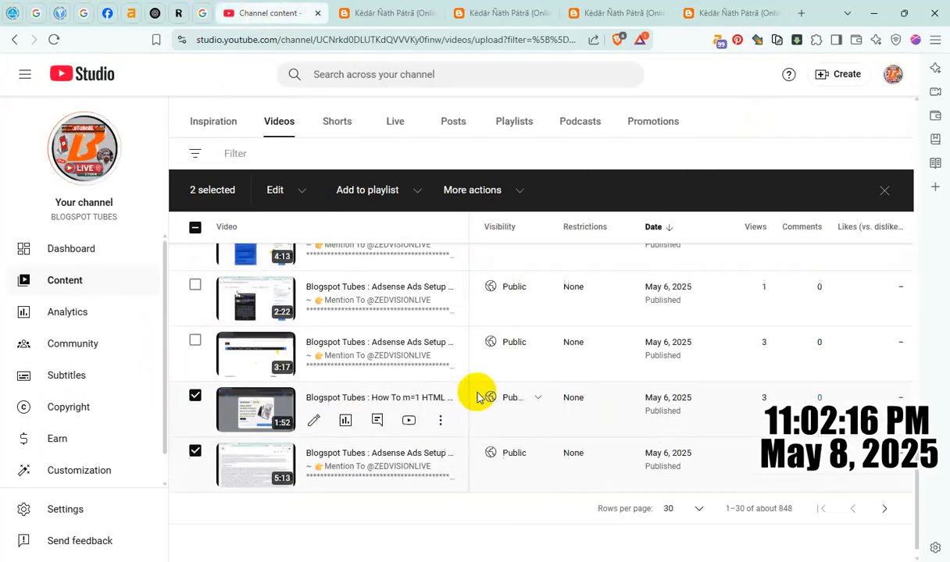
pyautogui.scroll(10, 478, 397)
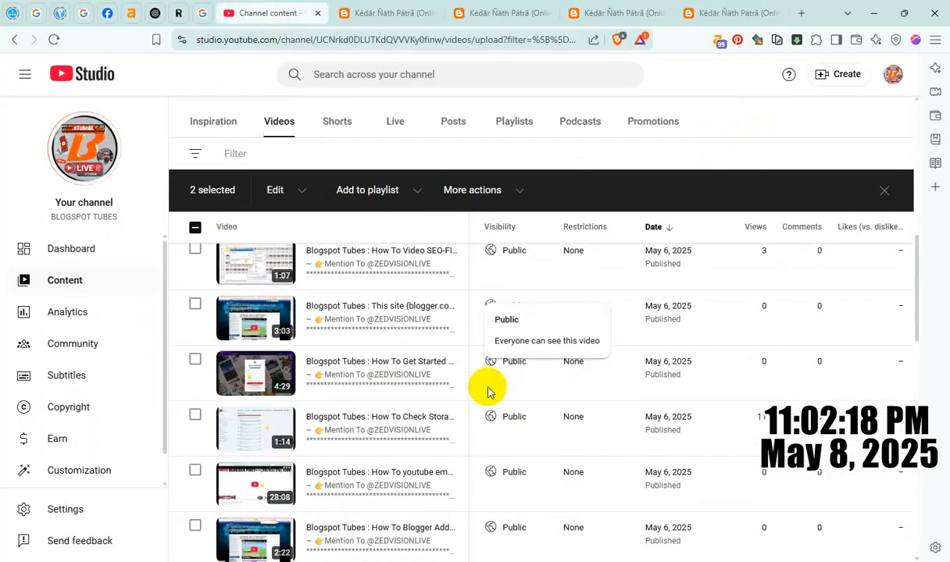
pyautogui.scroll(5, 487, 391)
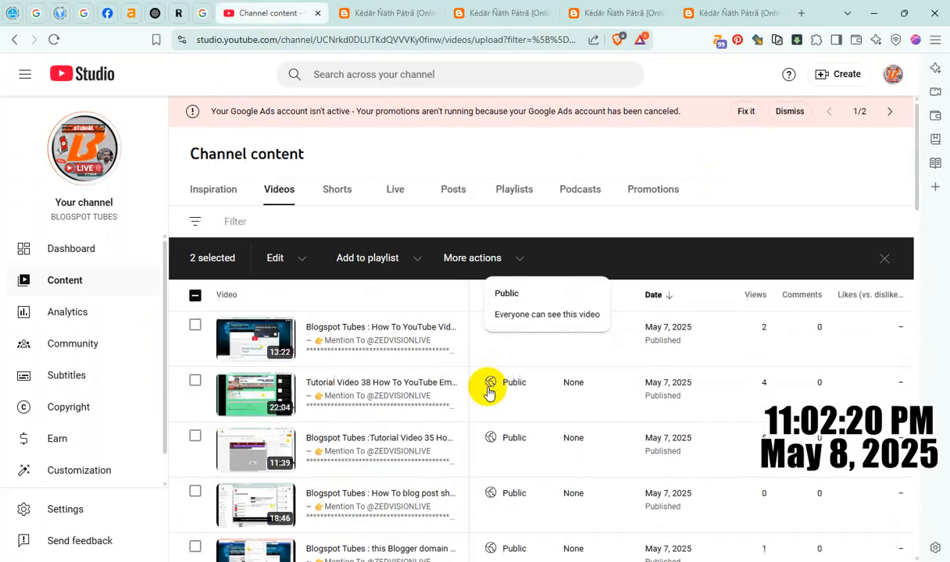
pyautogui.scroll(-15, 488, 392)
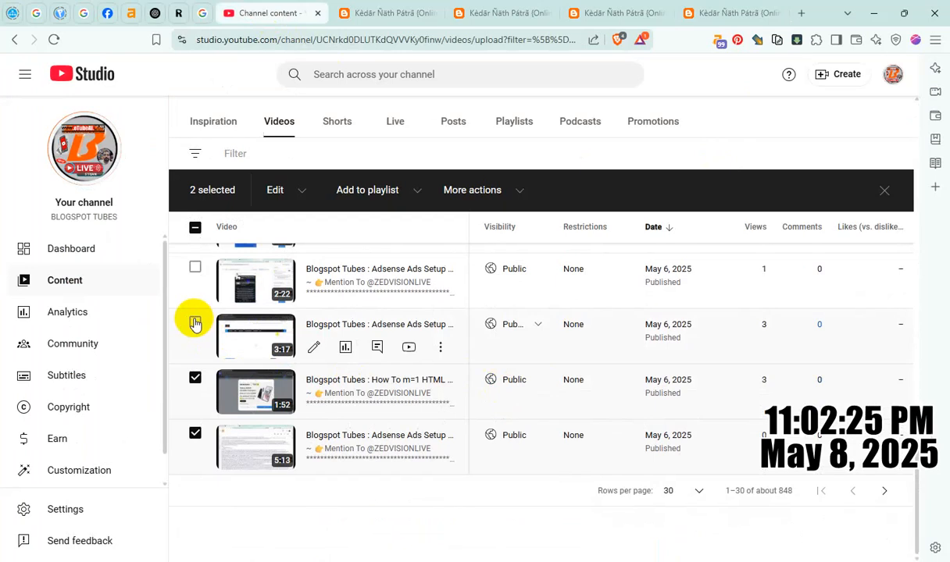
pyautogui.click(441, 349)
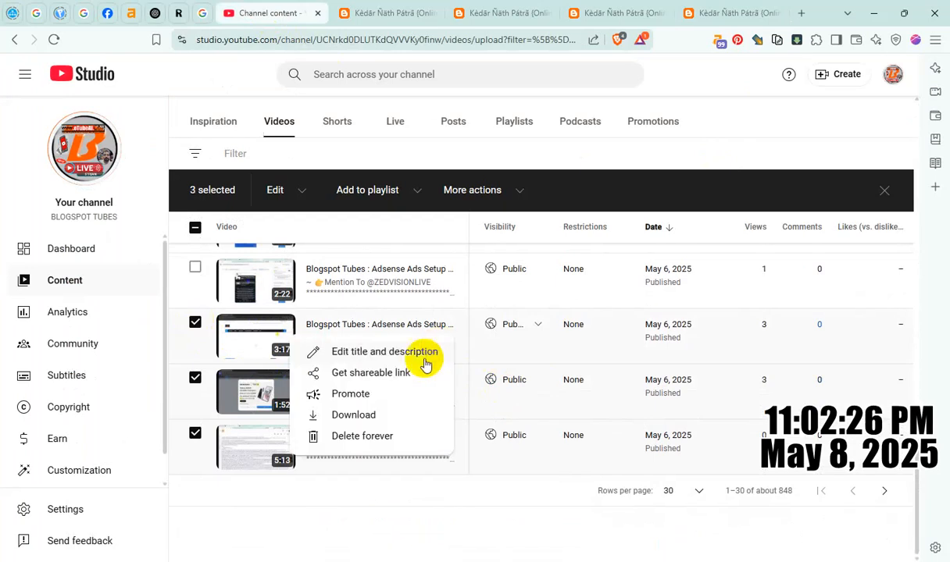
pyautogui.click(397, 376)
pyautogui.click(726, 13)
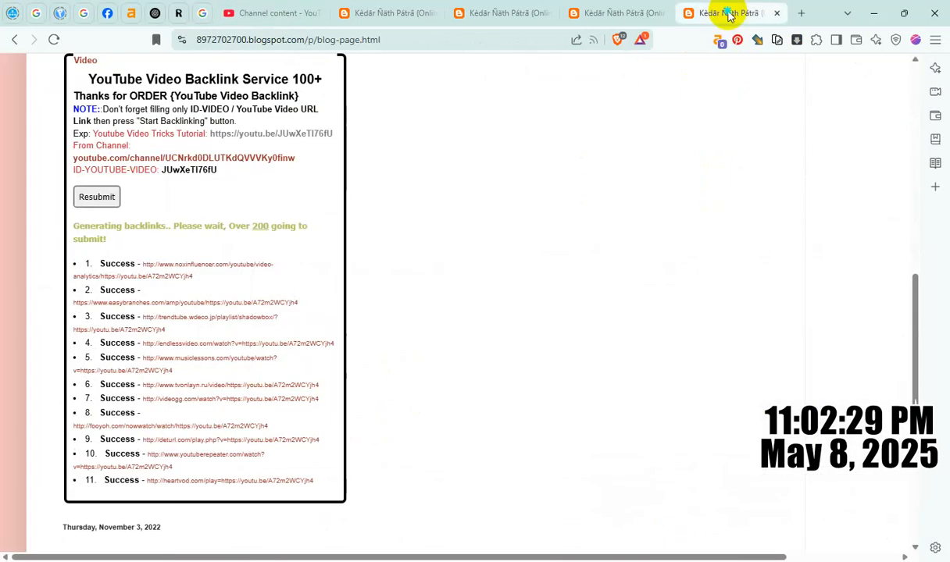
pyautogui.rightClick(728, 14)
pyautogui.click(785, 117)
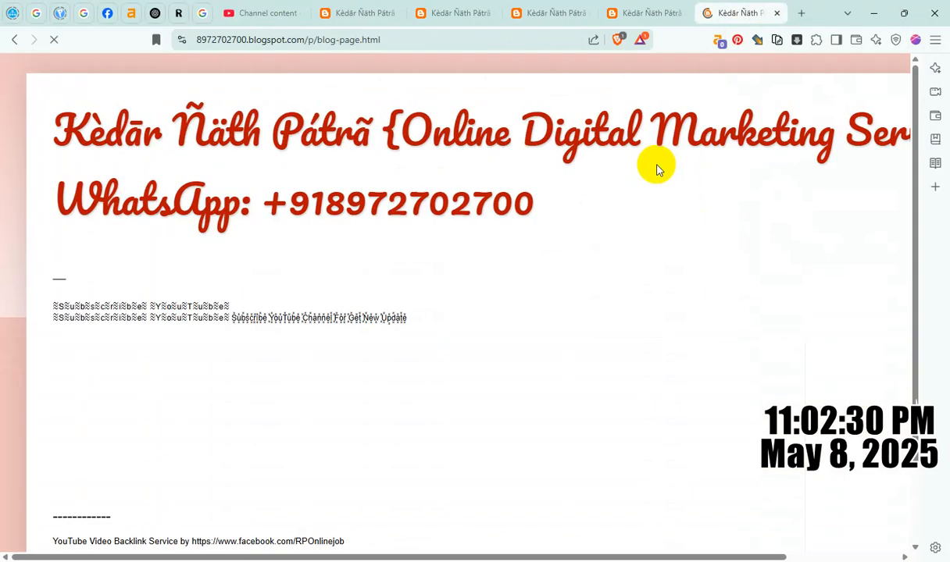
pyautogui.scroll(-10, 371, 271)
pyautogui.click(201, 207)
pyautogui.click(187, 226)
pyautogui.click(193, 214)
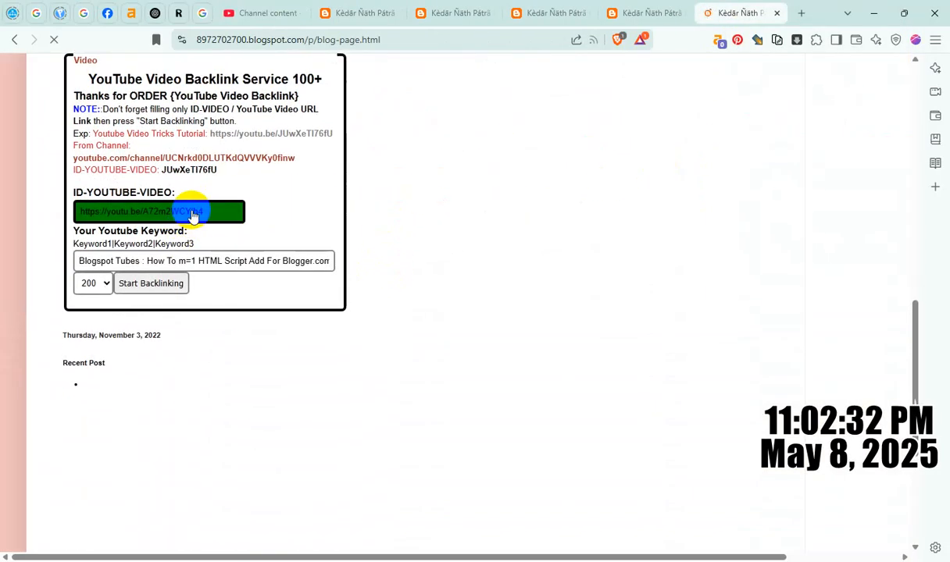
pyautogui.hotkey('ctrl', 'v')
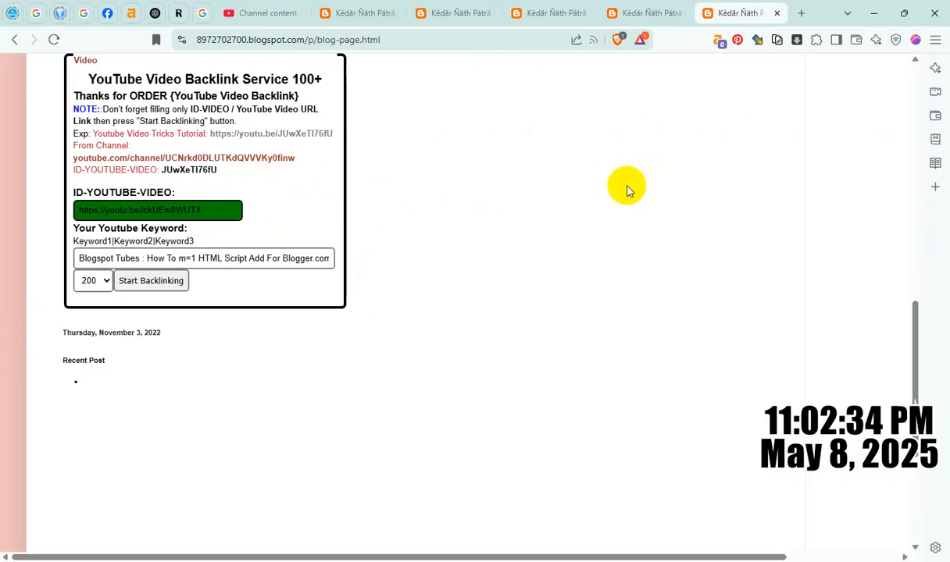
pyautogui.click(220, 216)
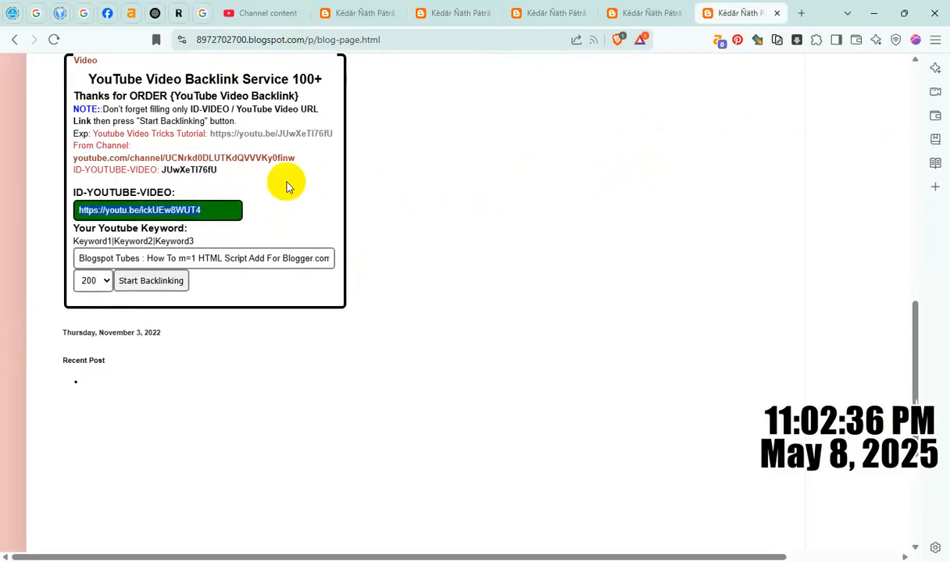
# Replace the keyword with the full Adsense Ads Setup Tricks 04 title copied from the 3:17 video in YouTube Studio and start backlinking.
pyautogui.click(242, 13)
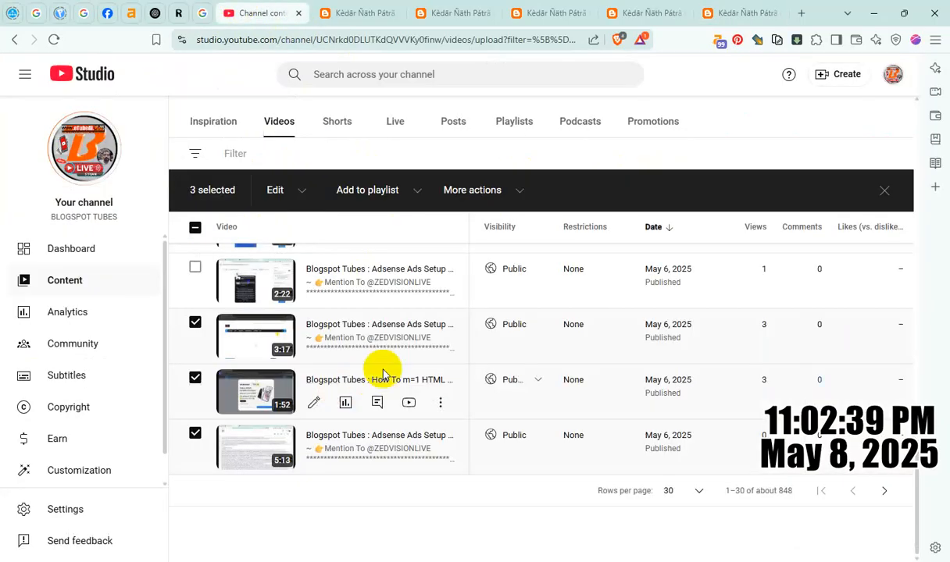
pyautogui.click(438, 345)
pyautogui.click(419, 353)
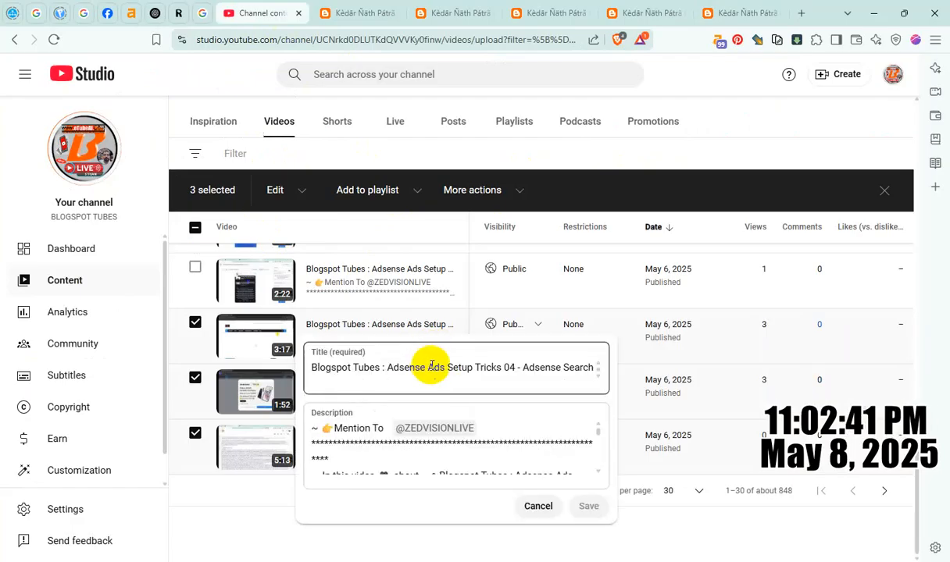
pyautogui.tripleClick(430, 365)
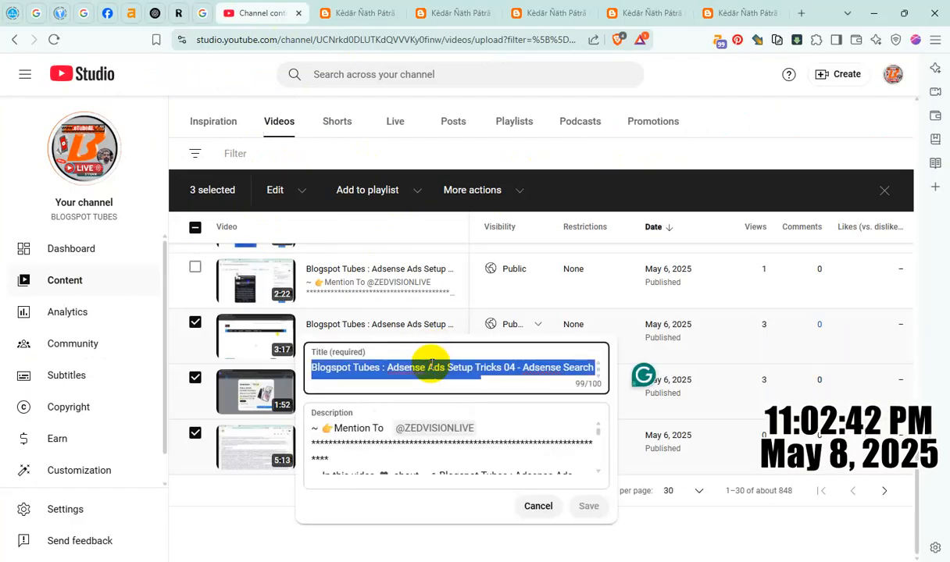
pyautogui.click(721, 12)
pyautogui.click(227, 258)
pyautogui.hotkey('ctrl', 'a')
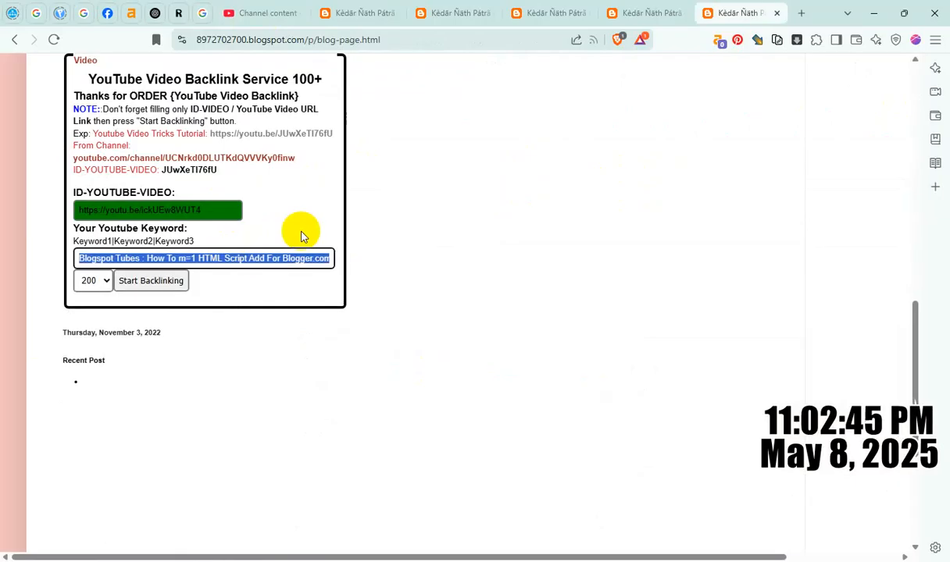
pyautogui.hotkey('ctrl', 'v')
pyautogui.click(169, 284)
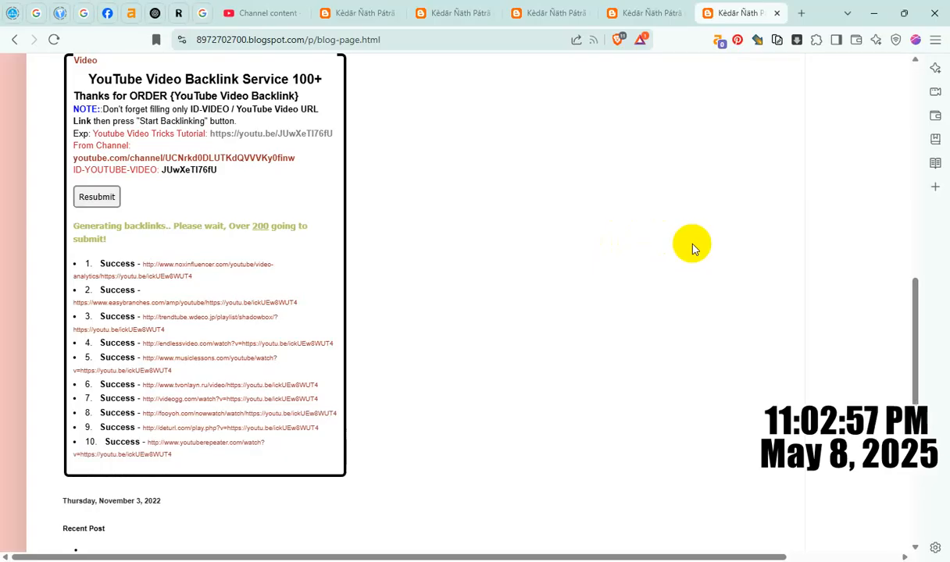
# Check the submission progress on each of the earlier backlink pages.
pyautogui.click(648, 11)
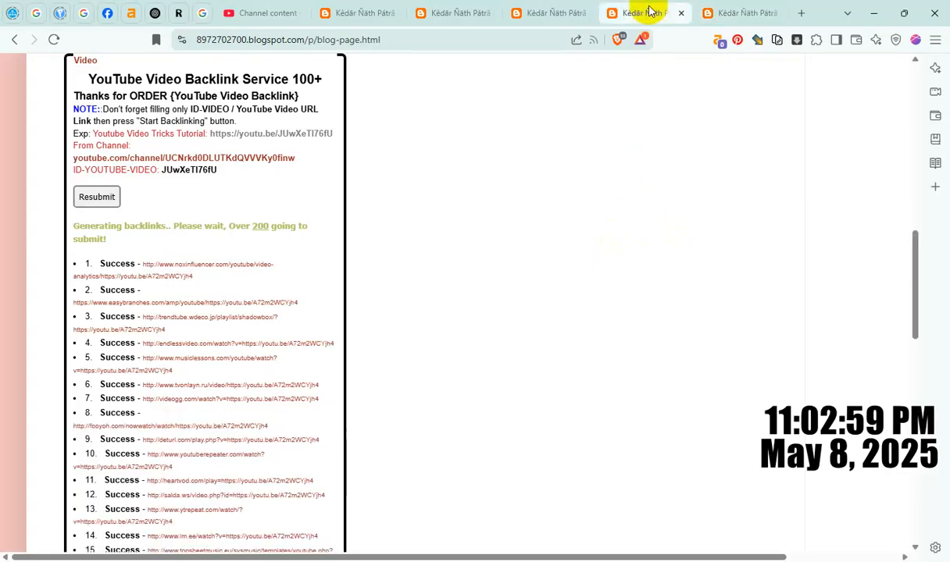
pyautogui.click(534, 13)
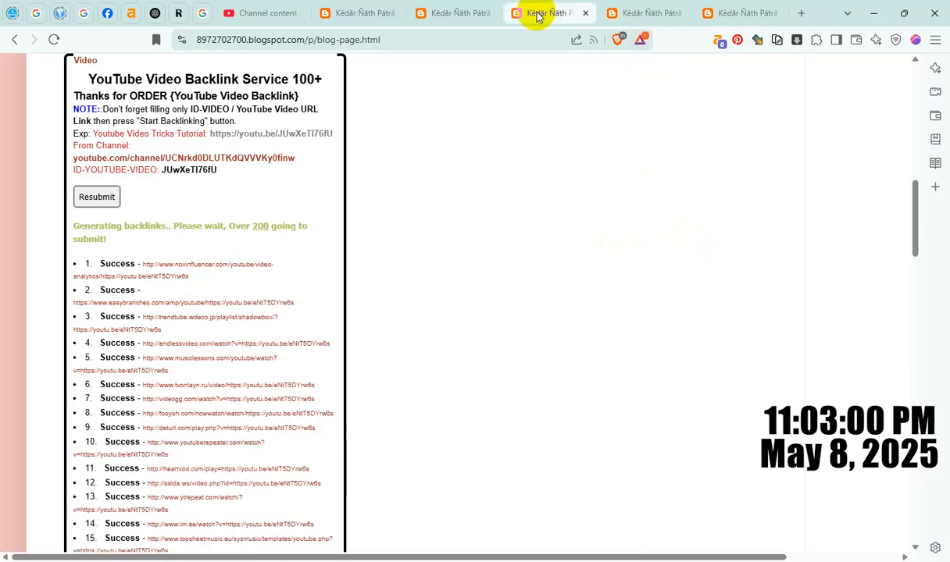
pyautogui.click(446, 17)
pyautogui.click(343, 13)
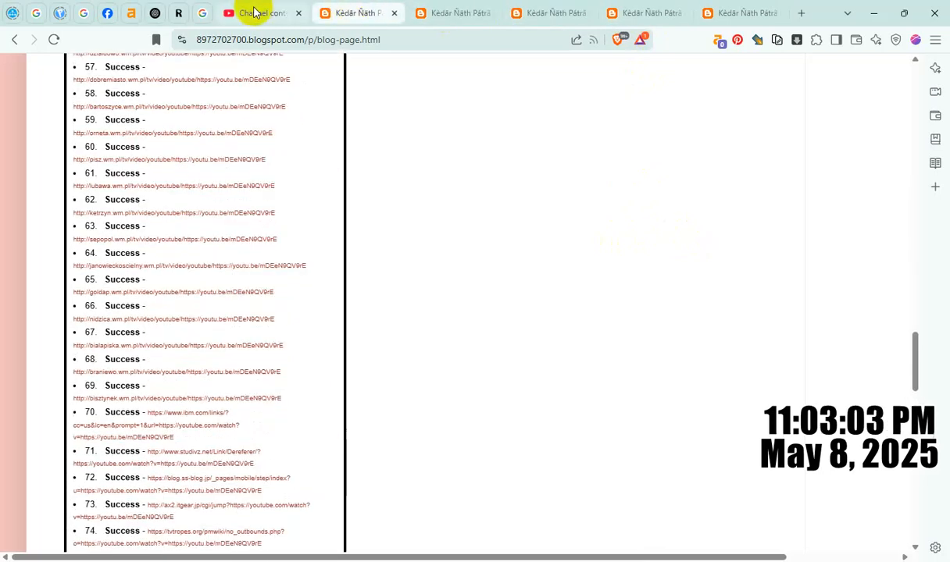
# Close the title editor in YouTube Studio, select the 2:22 Adsense Ads Setup video and copy its shareable link.
pyautogui.click(251, 12)
pyautogui.click(776, 96)
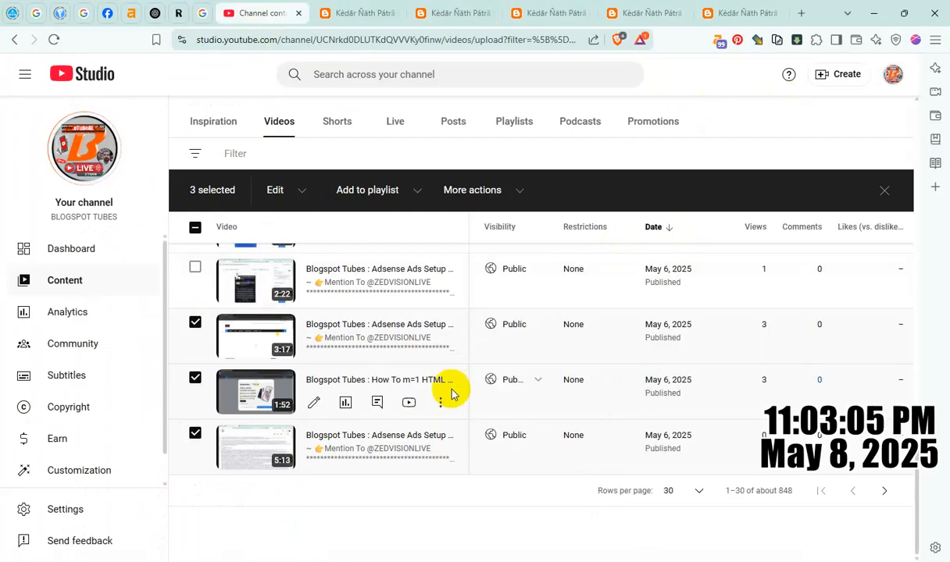
pyautogui.scroll(1, 449, 390)
pyautogui.scroll(1, 269, 383)
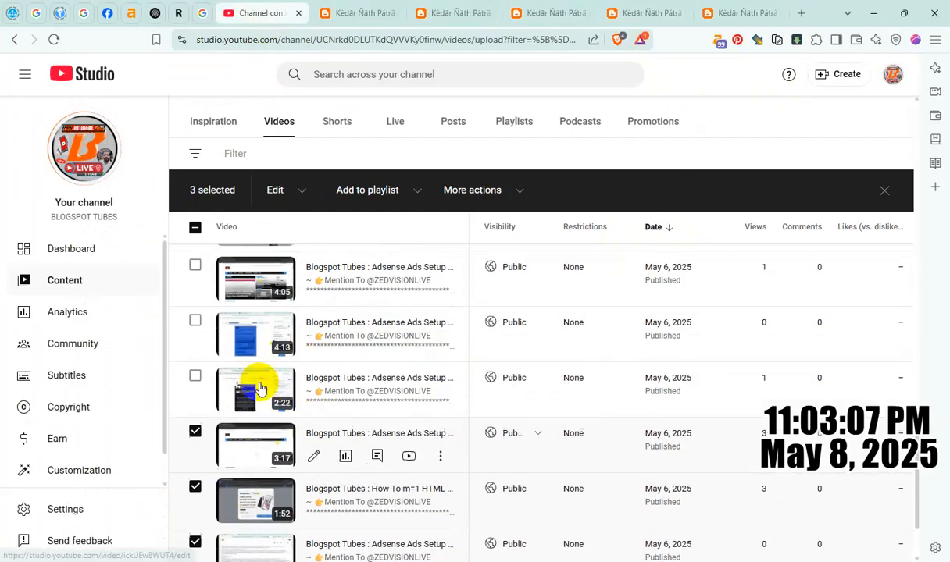
pyautogui.click(194, 399)
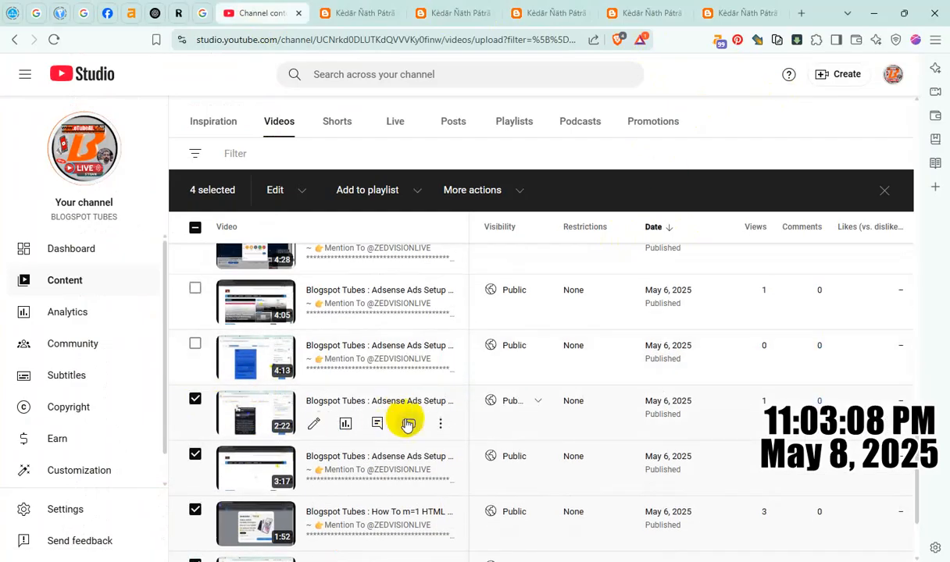
pyautogui.click(439, 423)
pyautogui.click(396, 451)
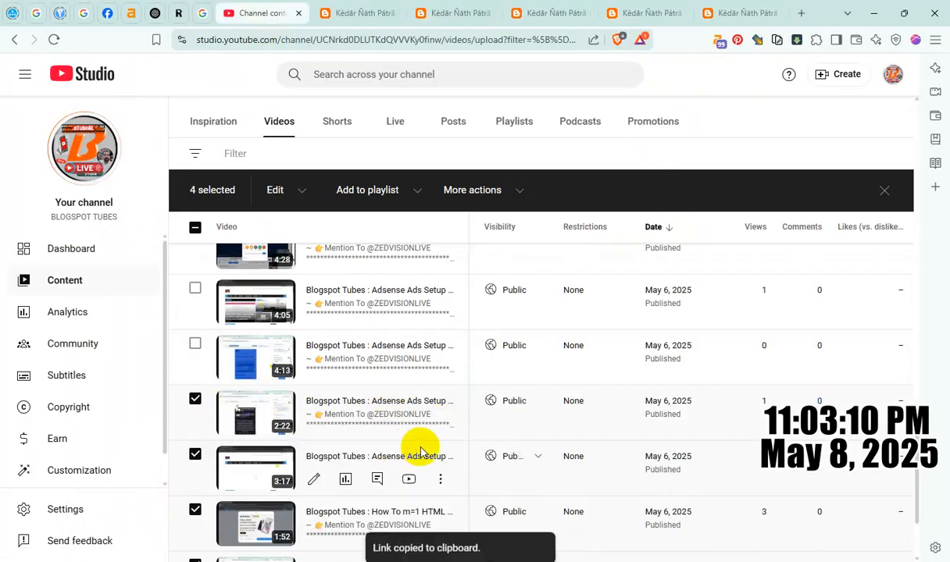
pyautogui.click(740, 14)
pyautogui.rightClick(743, 16)
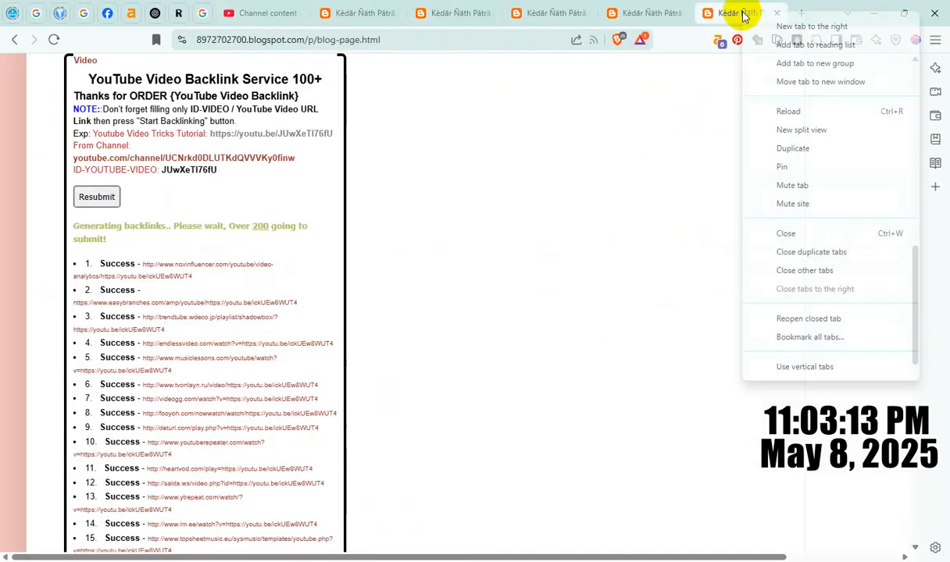
pyautogui.click(784, 148)
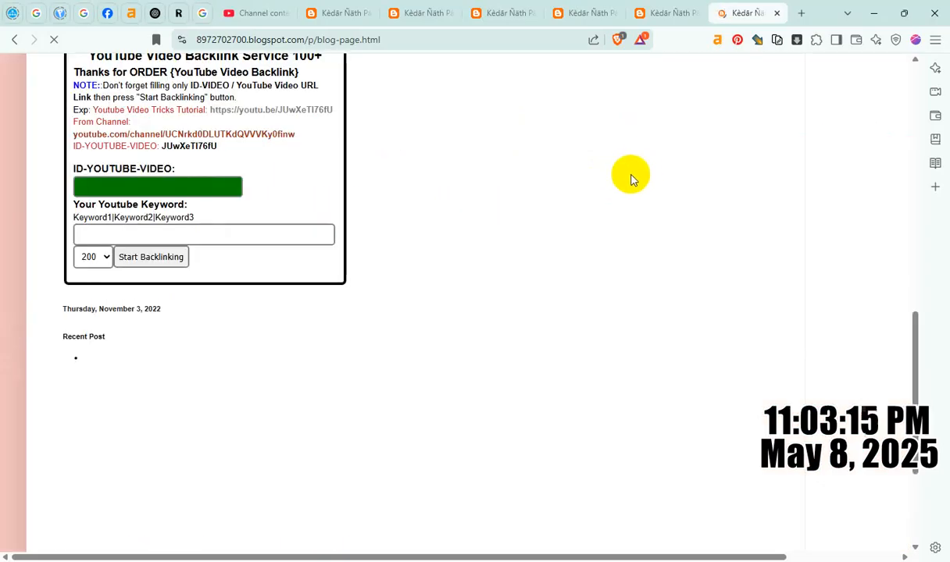
pyautogui.click(195, 218)
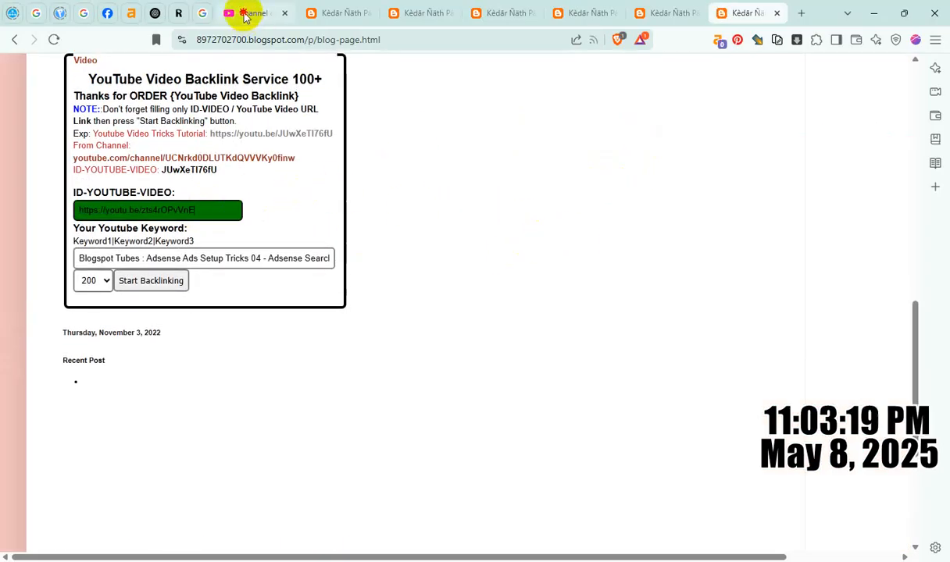
# Replace the keyword with the full Adsense Ads Setup Tricks 03 title copied from the 2:22 video in YouTube Studio and start backlinking.
pyautogui.click(246, 14)
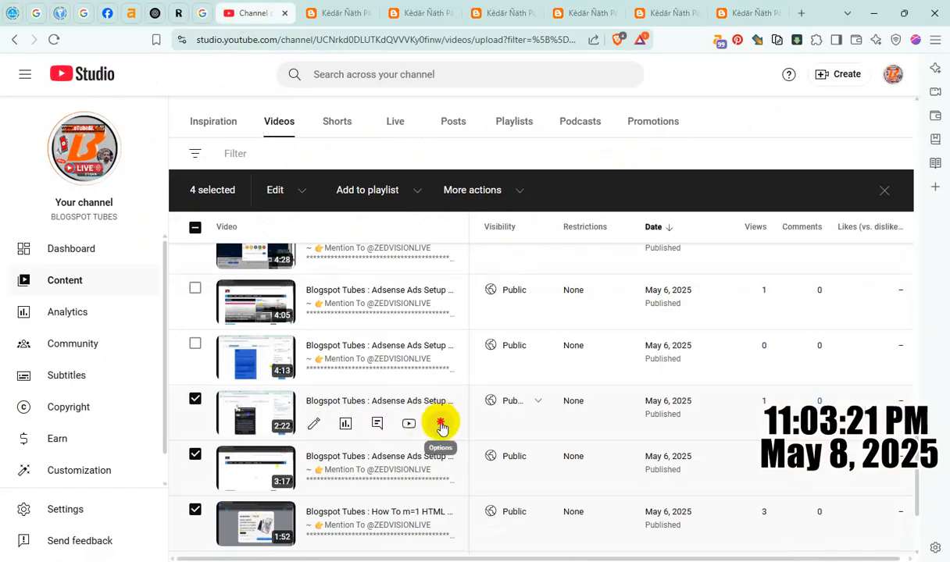
pyautogui.click(442, 424)
pyautogui.click(420, 430)
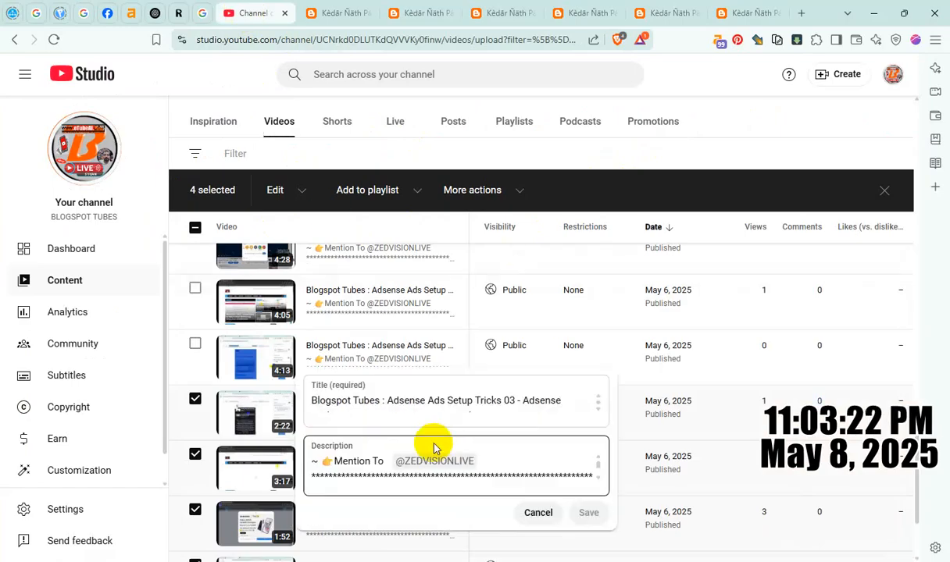
pyautogui.tripleClick(445, 400)
pyautogui.click(742, 14)
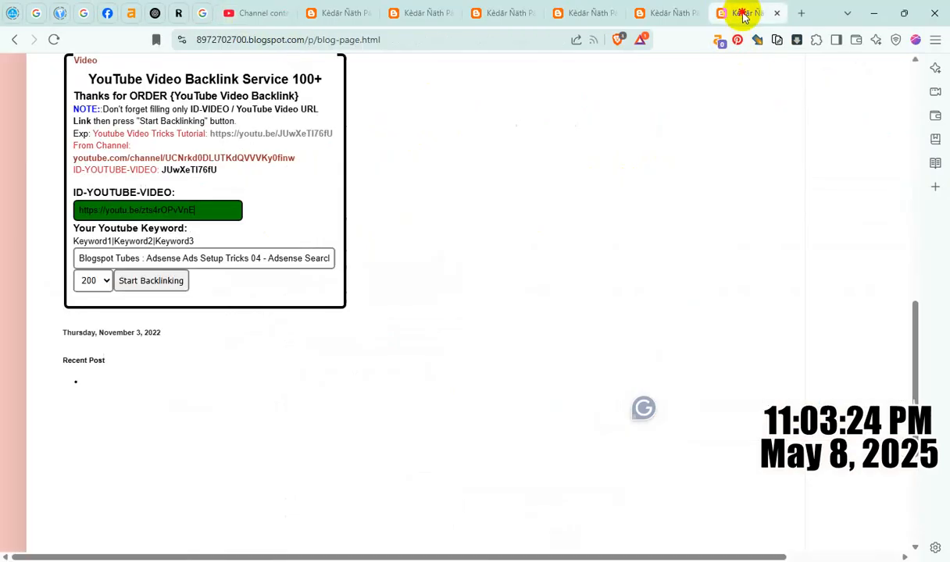
pyautogui.tripleClick(255, 258)
pyautogui.hotkey('ctrl', 'v')
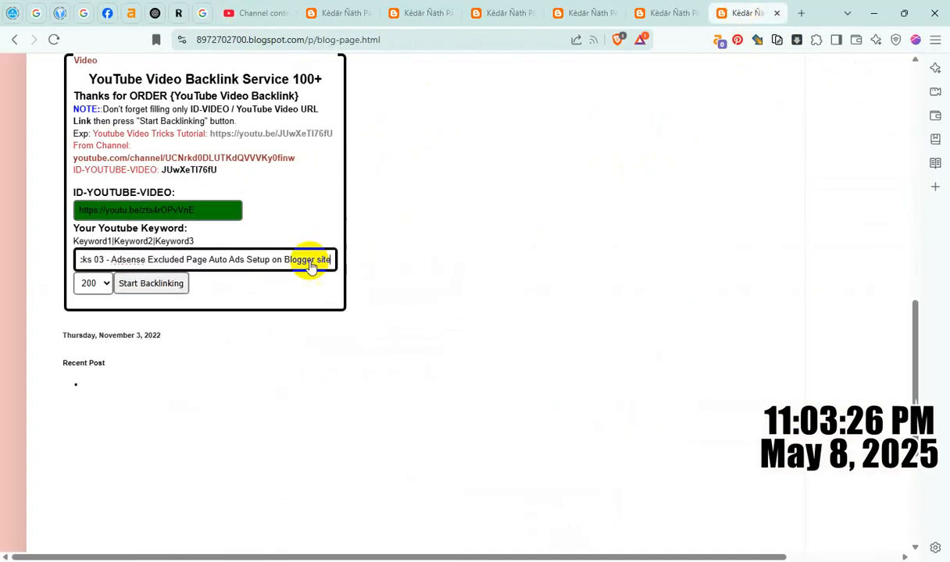
pyautogui.click(168, 282)
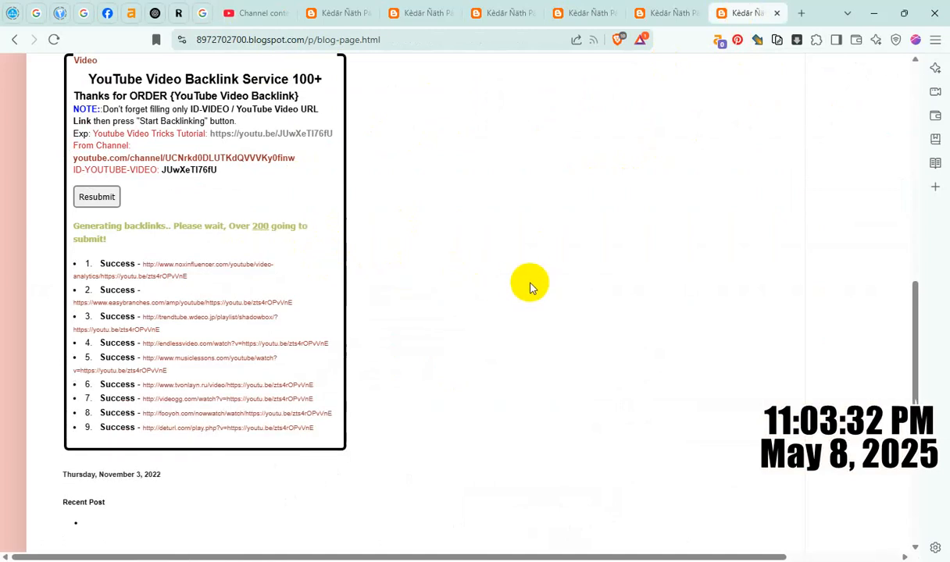
# Close the title editor in YouTube Studio, select the 4:13 Adsense Ads Setup video and copy its shareable link.
pyautogui.click(258, 13)
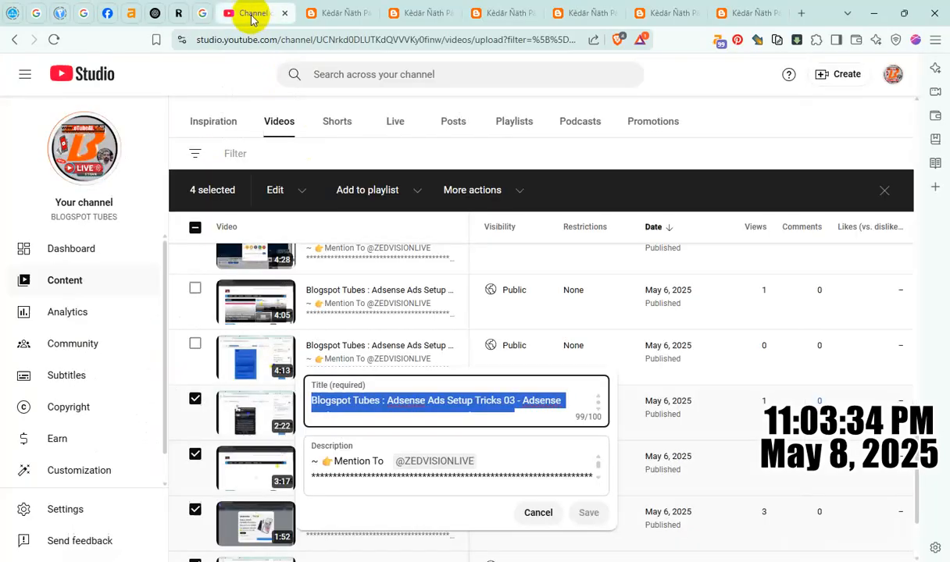
pyautogui.click(772, 102)
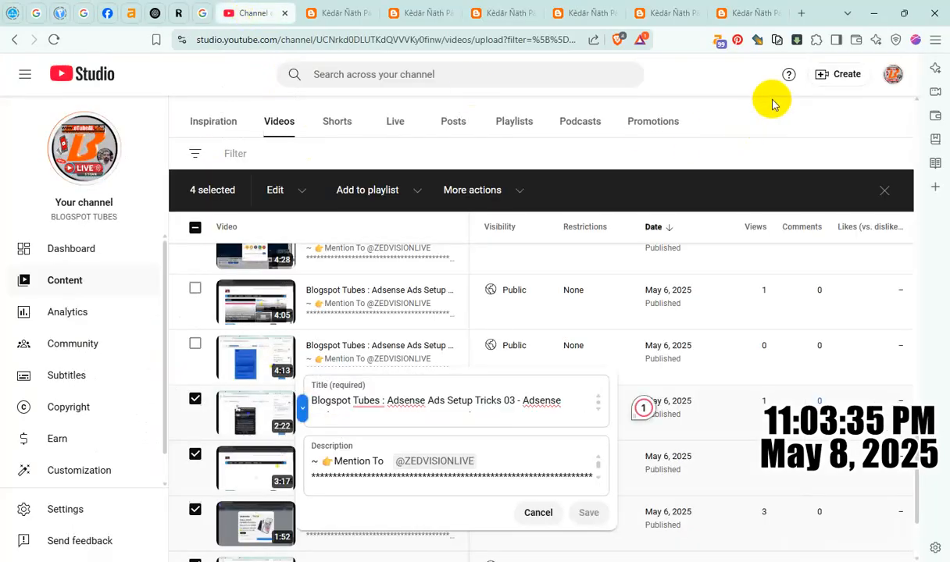
pyautogui.click(195, 345)
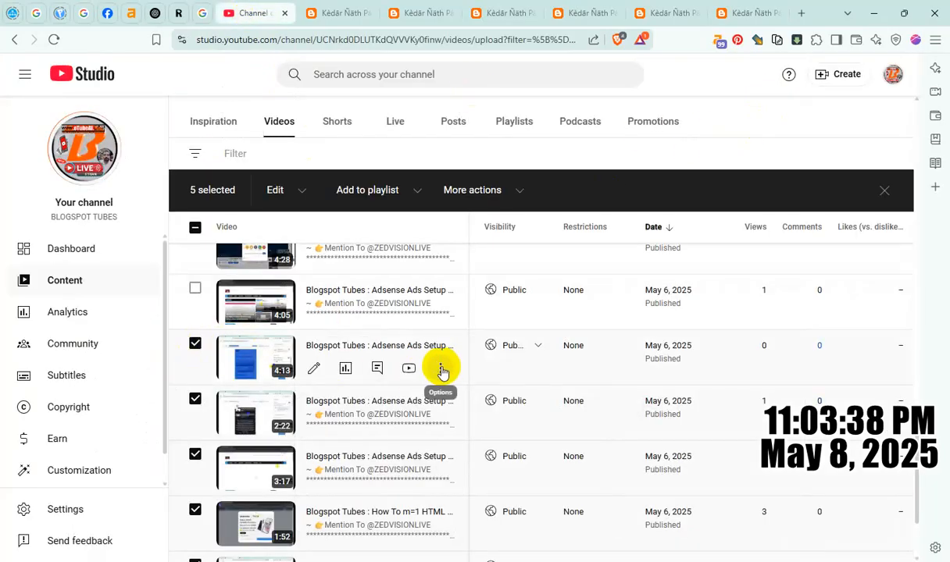
pyautogui.click(441, 371)
pyautogui.click(392, 396)
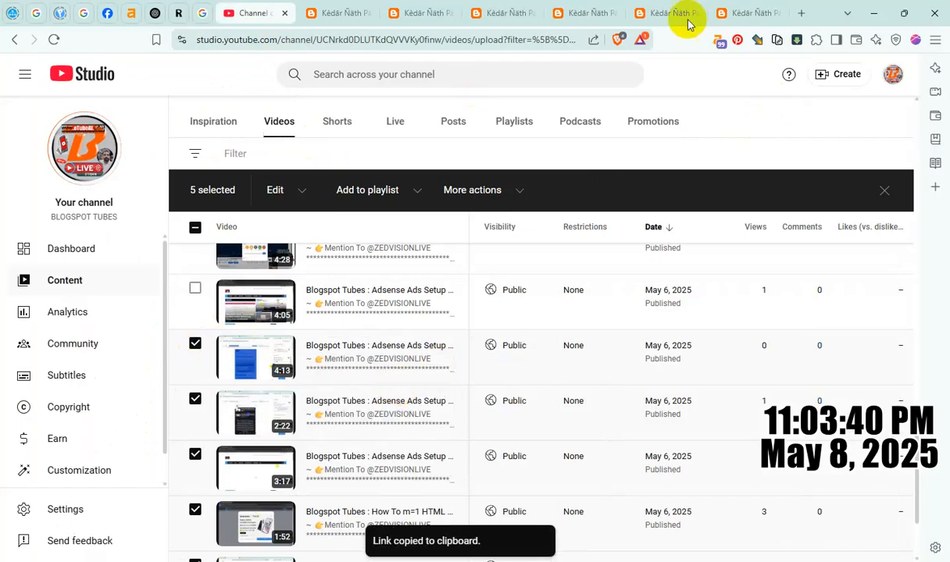
pyautogui.click(732, 15)
pyautogui.rightClick(733, 14)
pyautogui.click(776, 137)
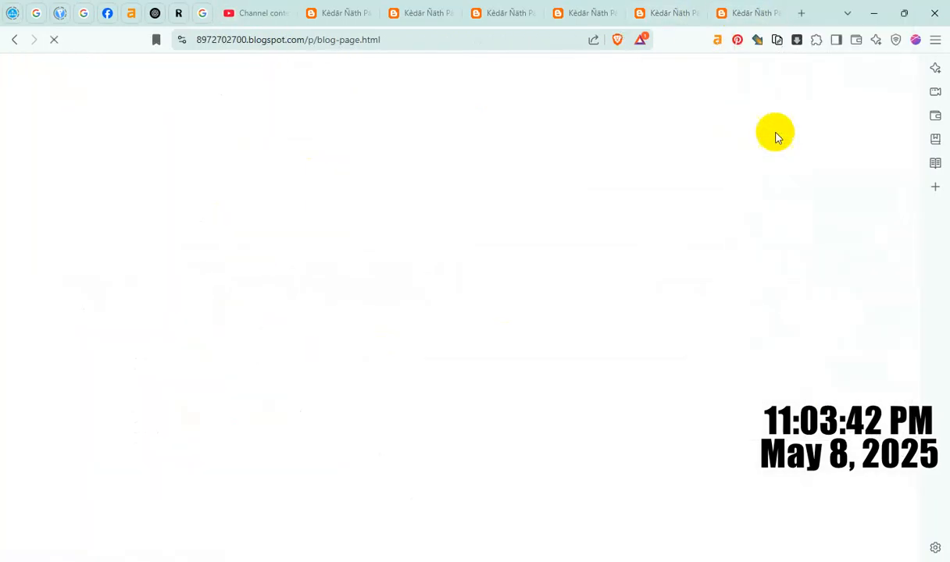
pyautogui.scroll(3, 238, 221)
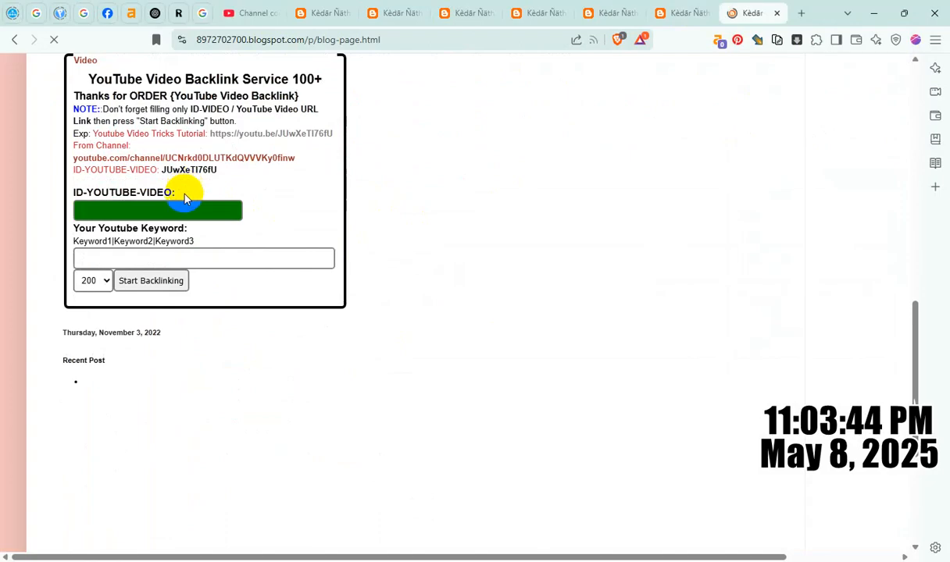
pyautogui.click(174, 210)
pyautogui.hotkey('ctrl', 'v')
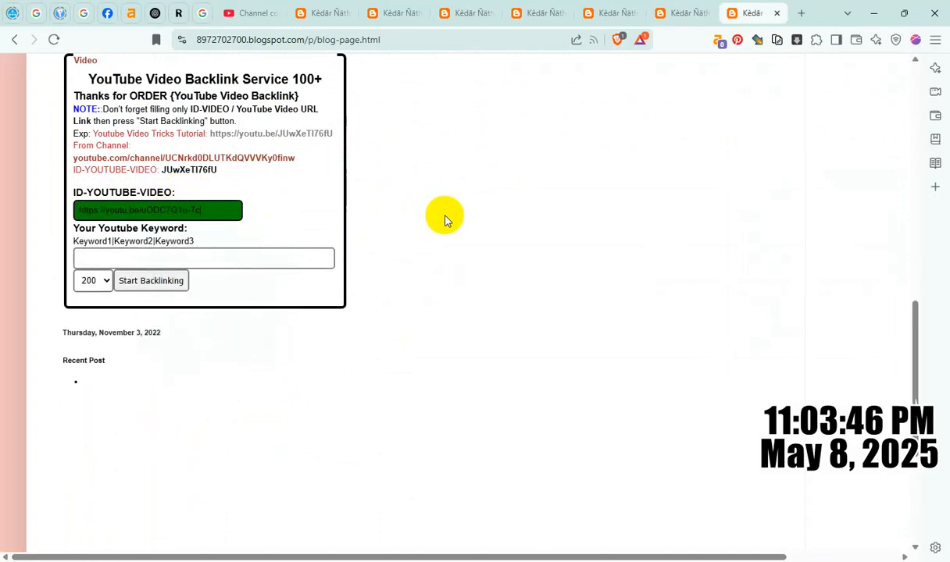
# Copy the 4:13 video's full Adsense Ads Setup Tricks 02 title from YouTube Studio and enter it as the backlink page's keyword.
pyautogui.click(248, 13)
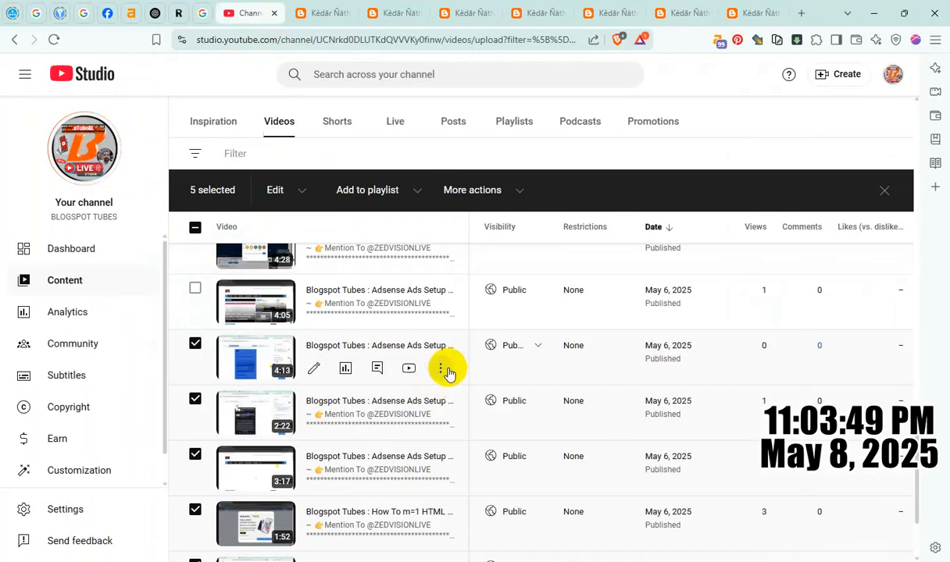
pyautogui.click(442, 369)
pyautogui.click(413, 372)
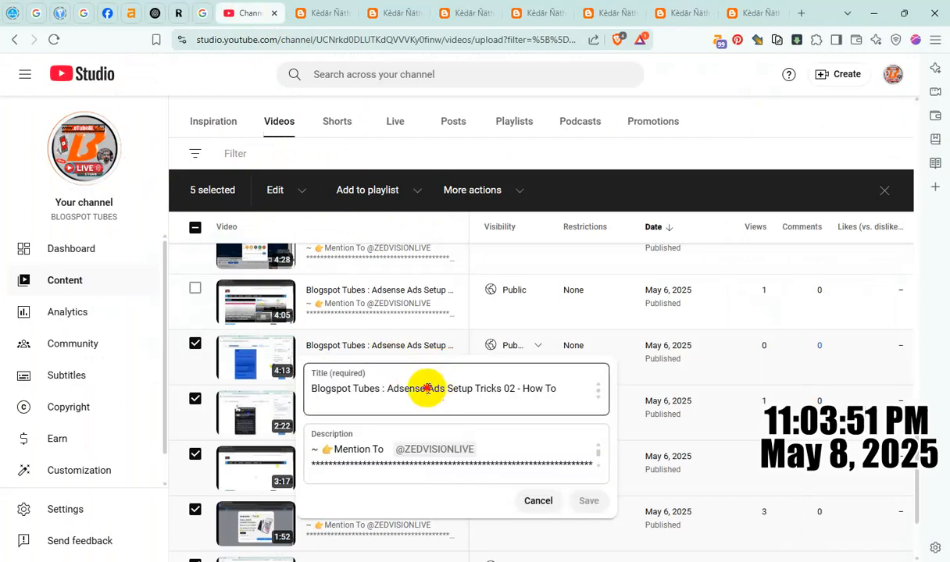
pyautogui.tripleClick(428, 388)
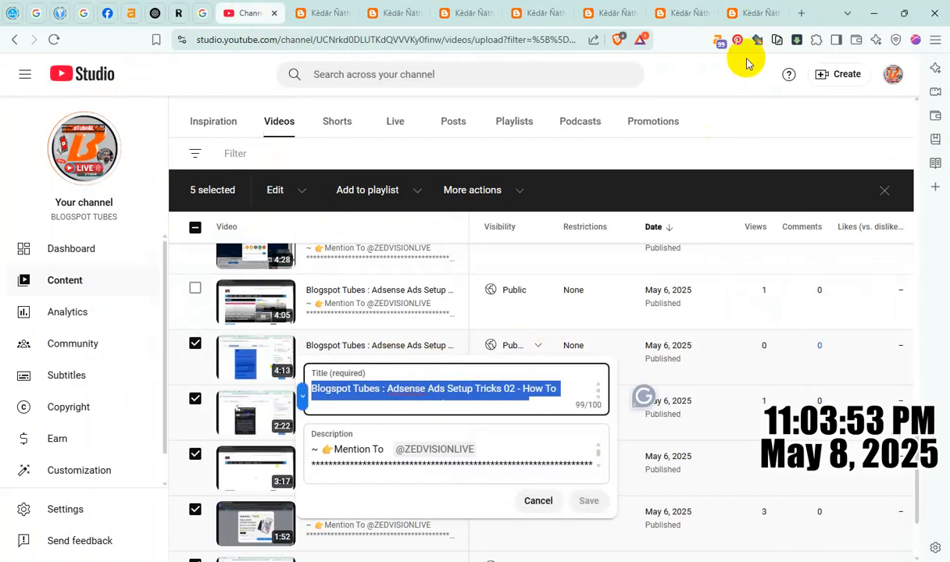
pyautogui.click(746, 14)
pyautogui.click(205, 258)
pyautogui.hotkey('ctrl', 'v')
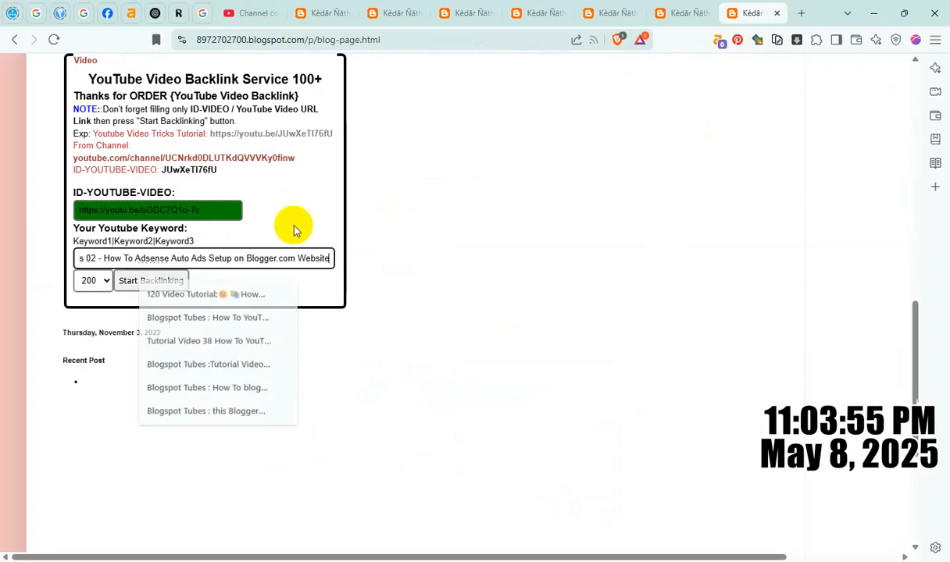
# Start backlinking the Adsense Ads Setup Tricks 02 video, and review the submission list on the first backlink page.
pyautogui.click(156, 285)
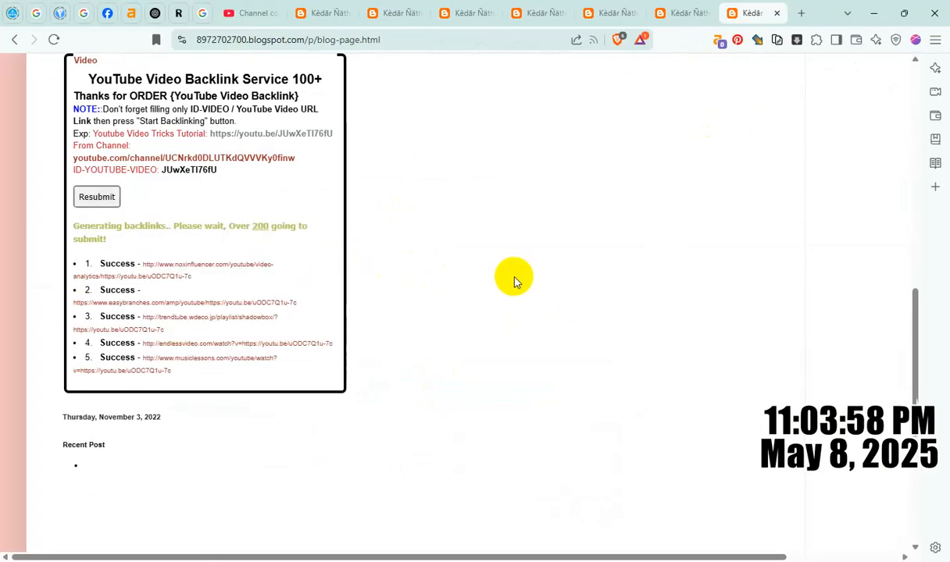
pyautogui.click(316, 14)
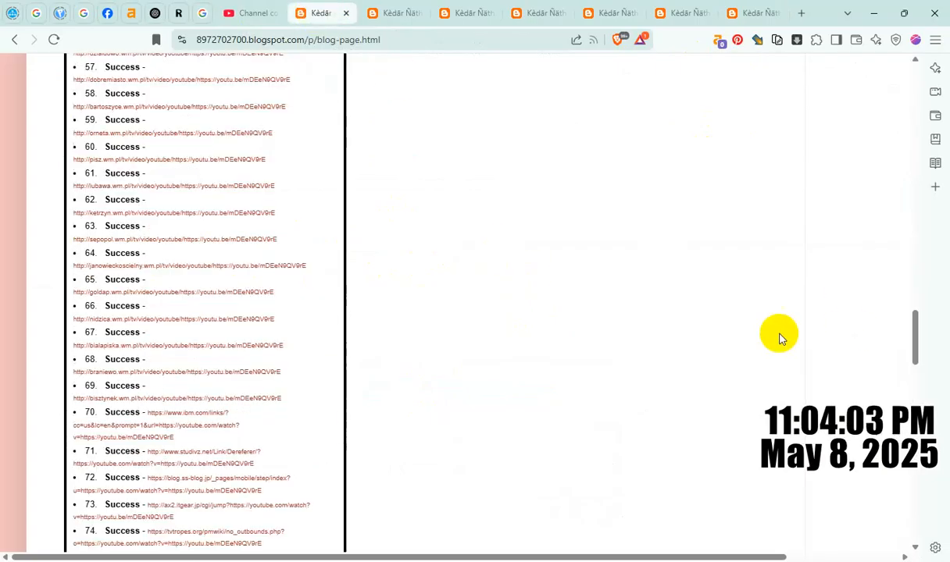
pyautogui.scroll(-2, 623, 402)
pyautogui.scroll(-15, 623, 403)
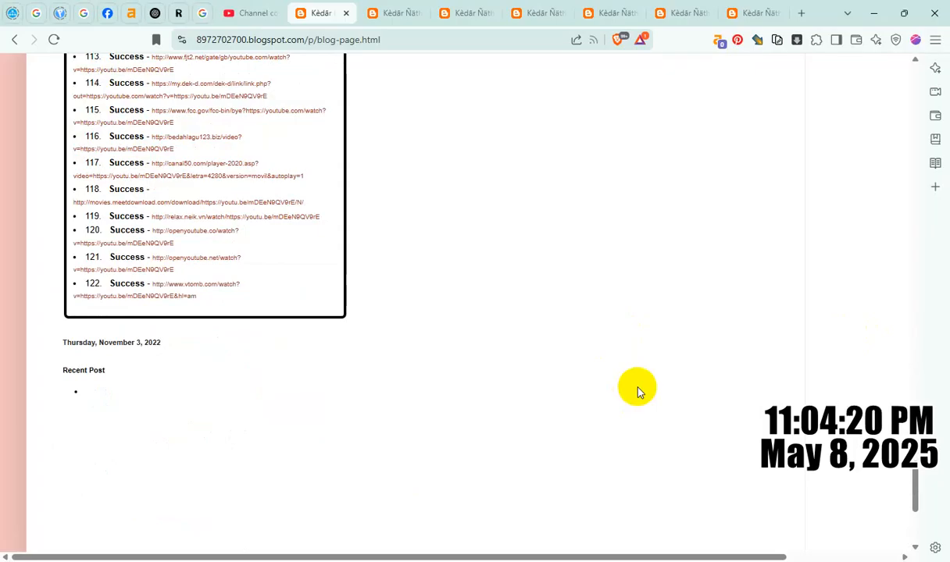
pyautogui.scroll(15, 637, 387)
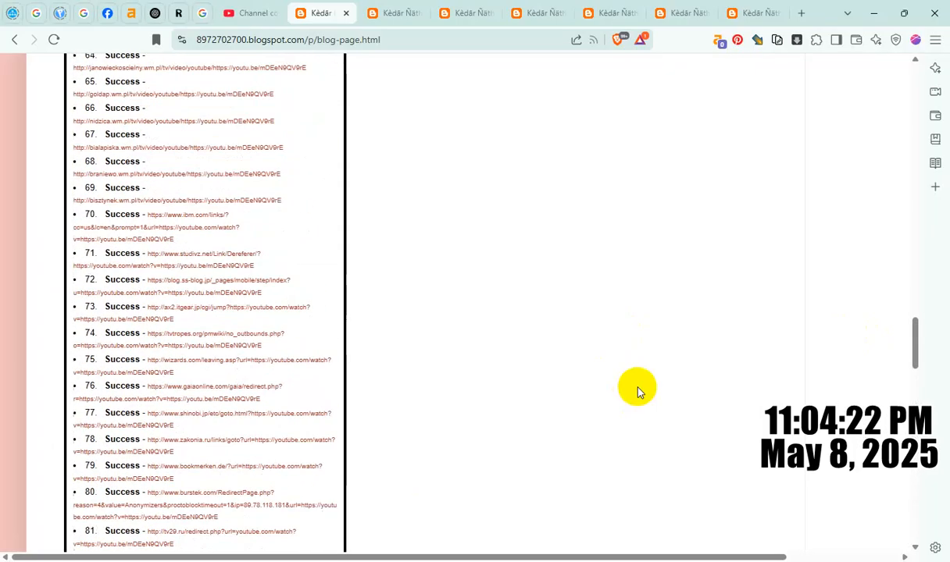
pyautogui.scroll(18, 637, 388)
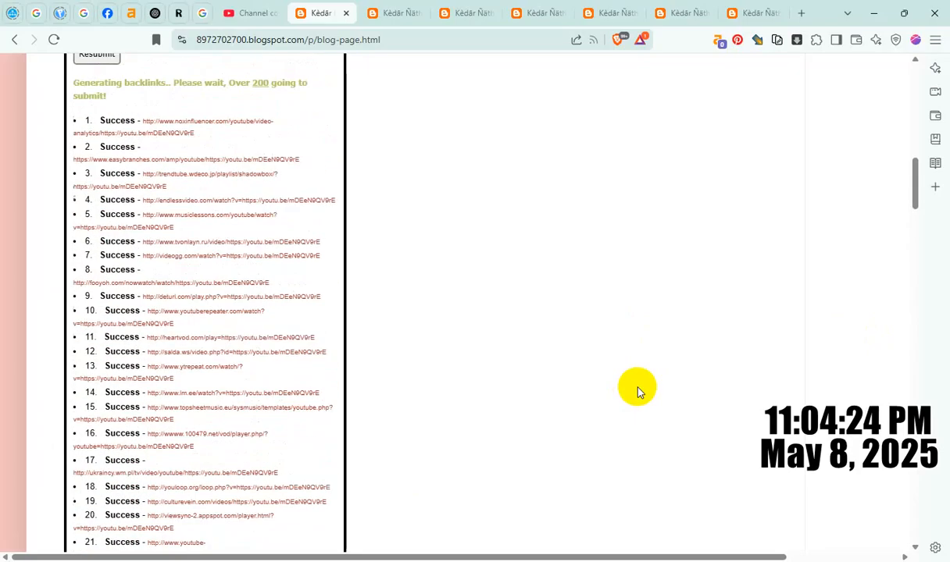
pyautogui.scroll(5, 637, 388)
pyautogui.scroll(-1, 636, 387)
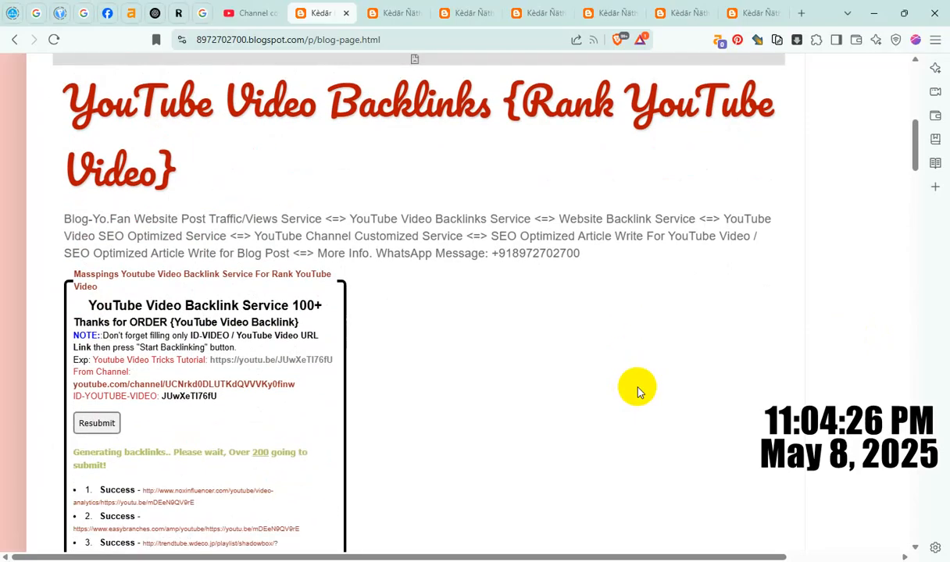
# In YouTube Studio, select the 4:05 Adsense Ads Setup video and copy its shareable link.
pyautogui.click(243, 14)
pyautogui.click(640, 244)
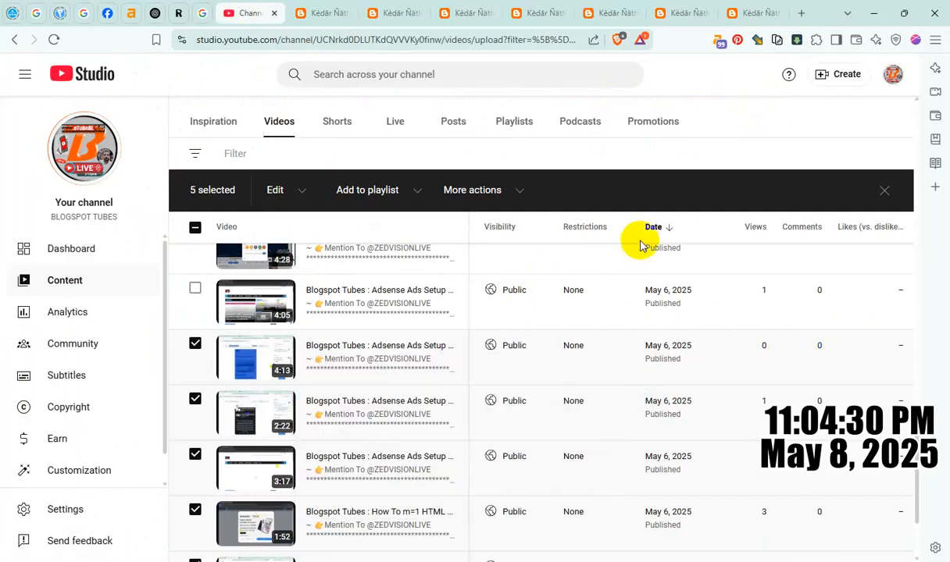
pyautogui.scroll(2, 566, 384)
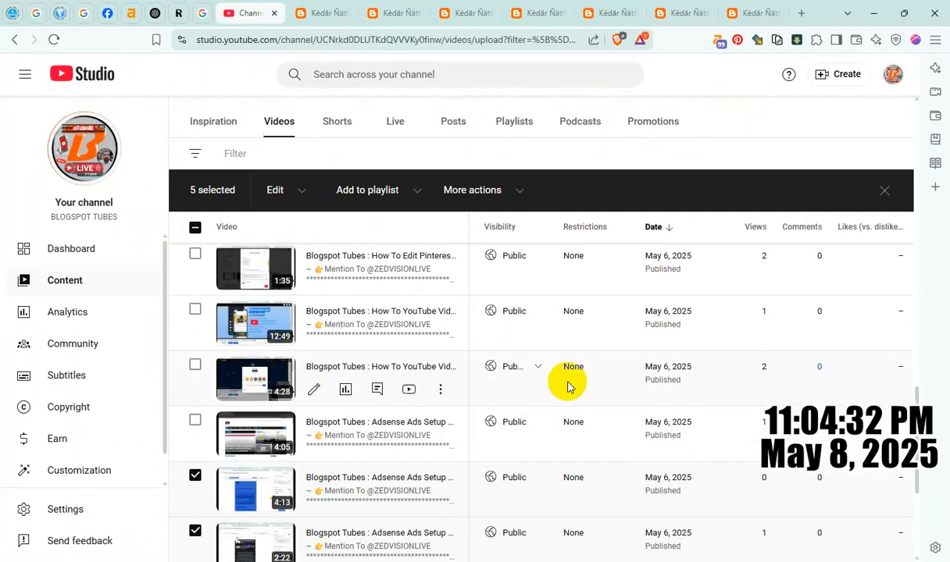
pyautogui.scroll(-1, 568, 385)
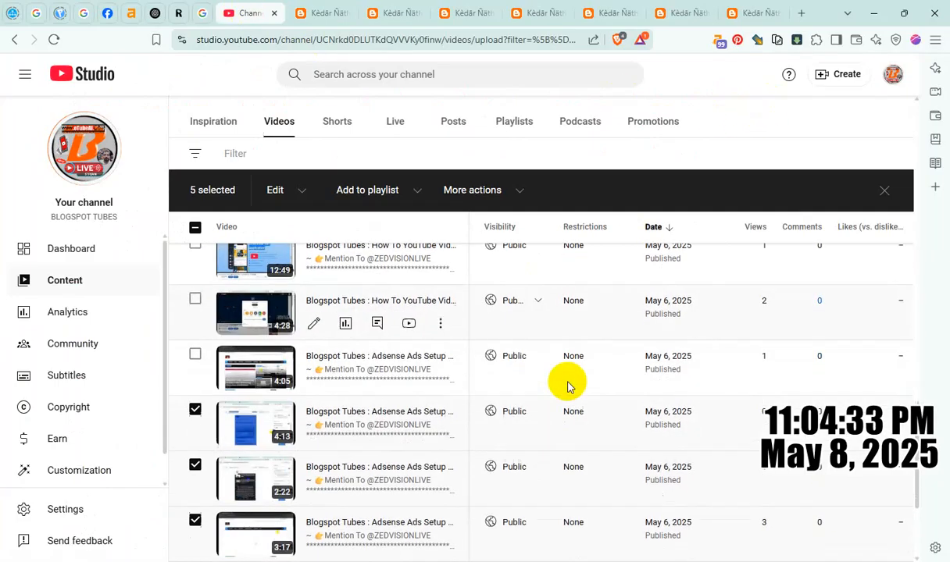
pyautogui.click(195, 356)
pyautogui.click(441, 380)
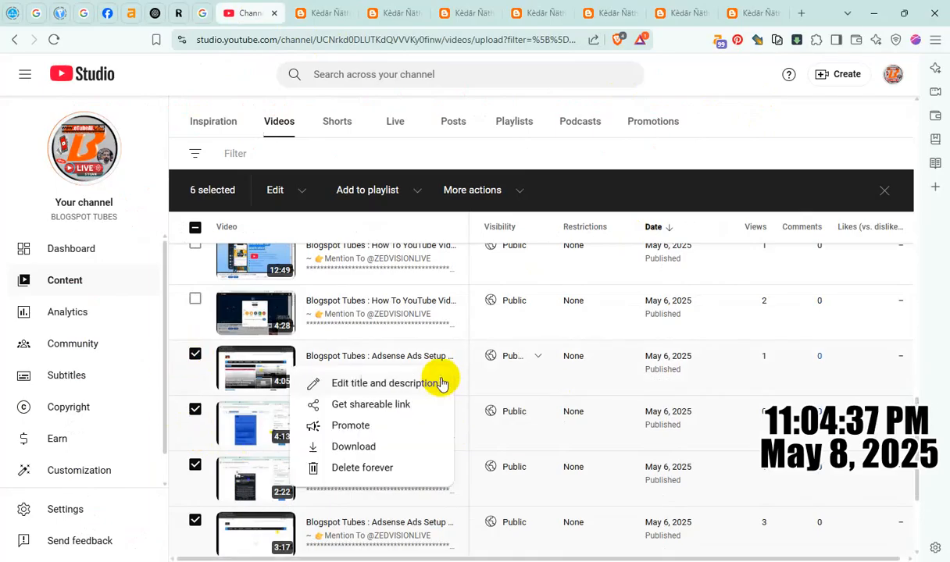
pyautogui.click(389, 403)
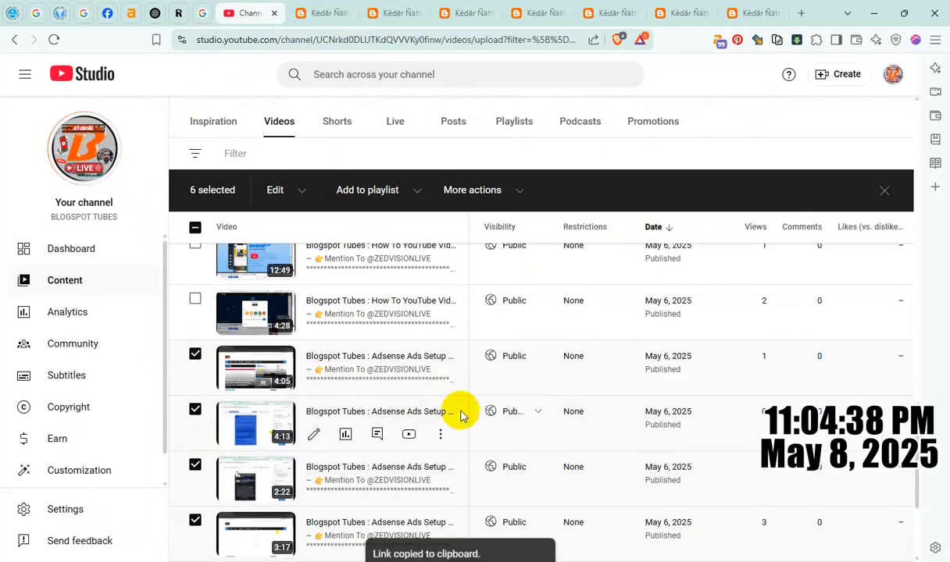
pyautogui.click(741, 15)
pyautogui.rightClick(746, 14)
pyautogui.click(785, 150)
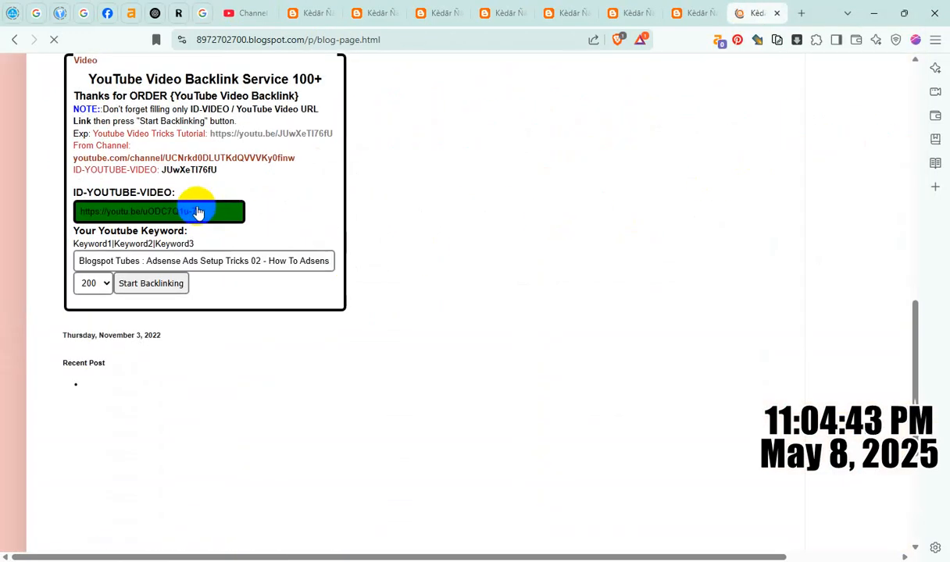
pyautogui.click(199, 212)
pyautogui.hotkey('ctrl', 'v')
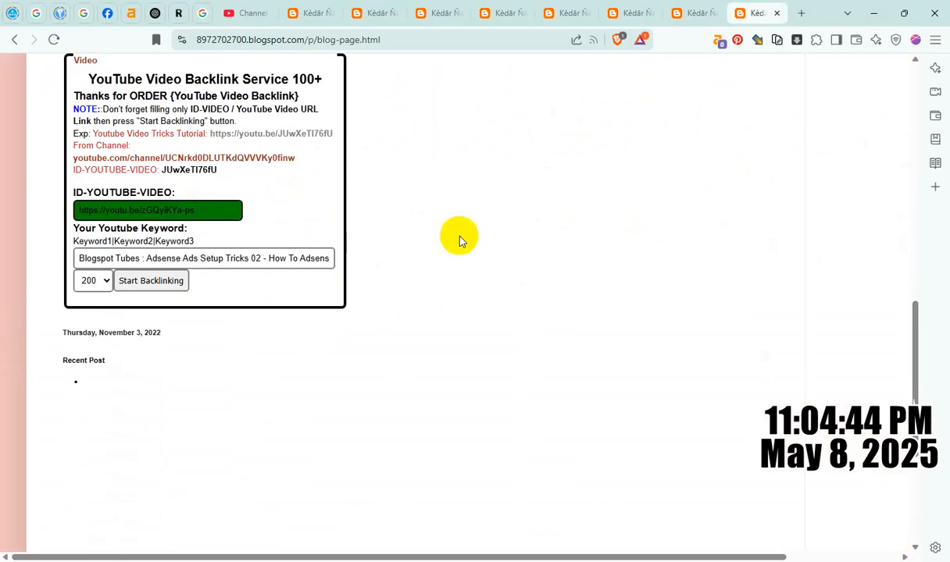
# Replace the keyword with the full Adsense Ads Setup Tricks 01 title copied from the 4:05 video in YouTube Studio and start backlinking.
pyautogui.click(229, 19)
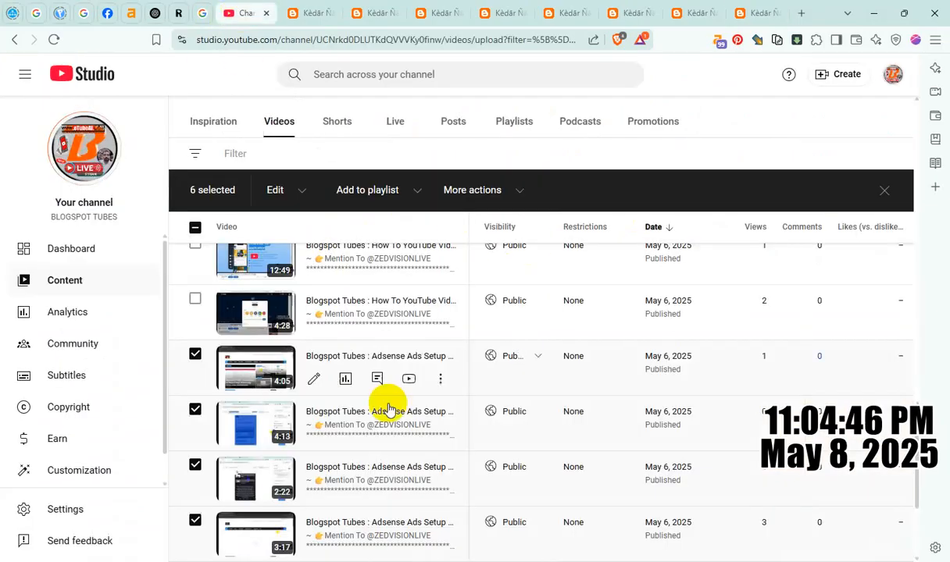
pyautogui.click(441, 379)
pyautogui.click(425, 382)
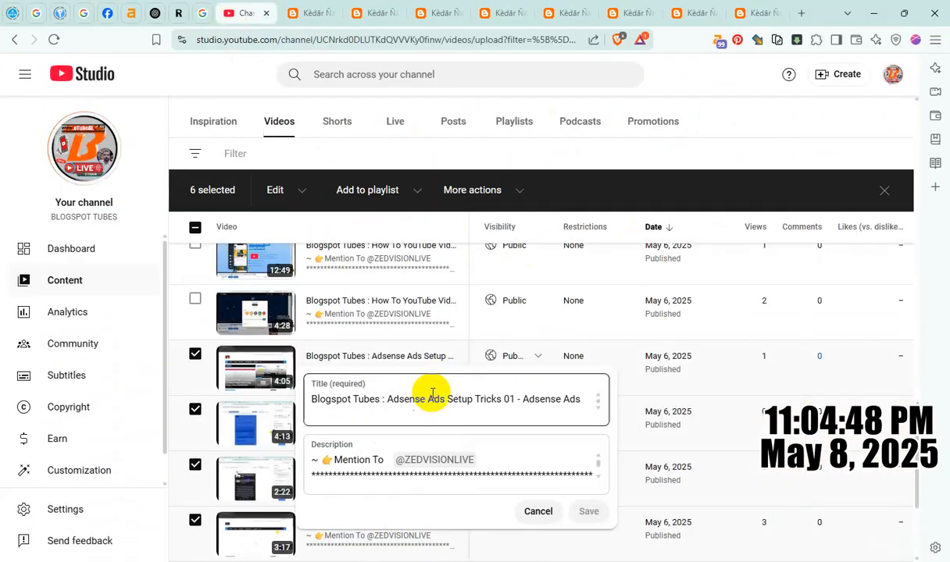
pyautogui.hotkey('ctrl', 'a')
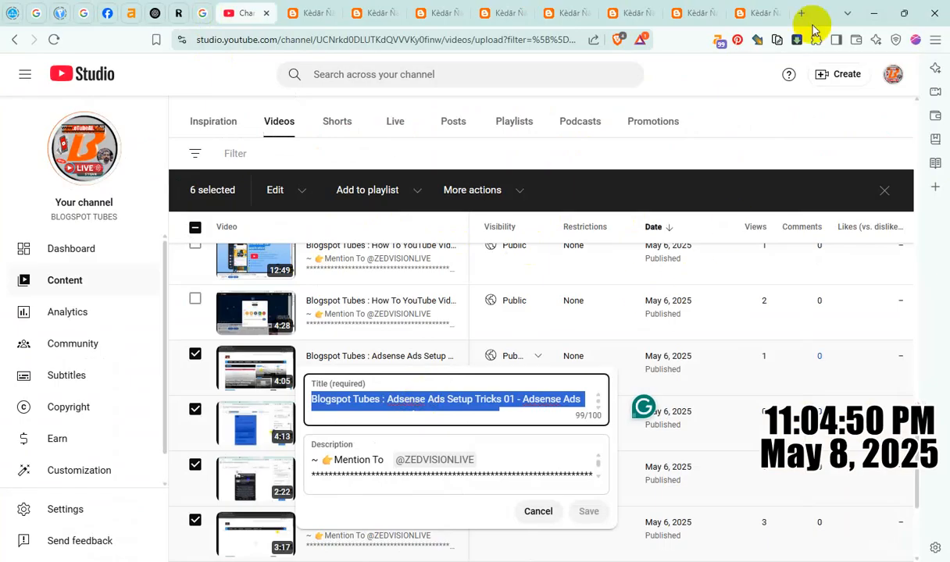
pyautogui.click(748, 14)
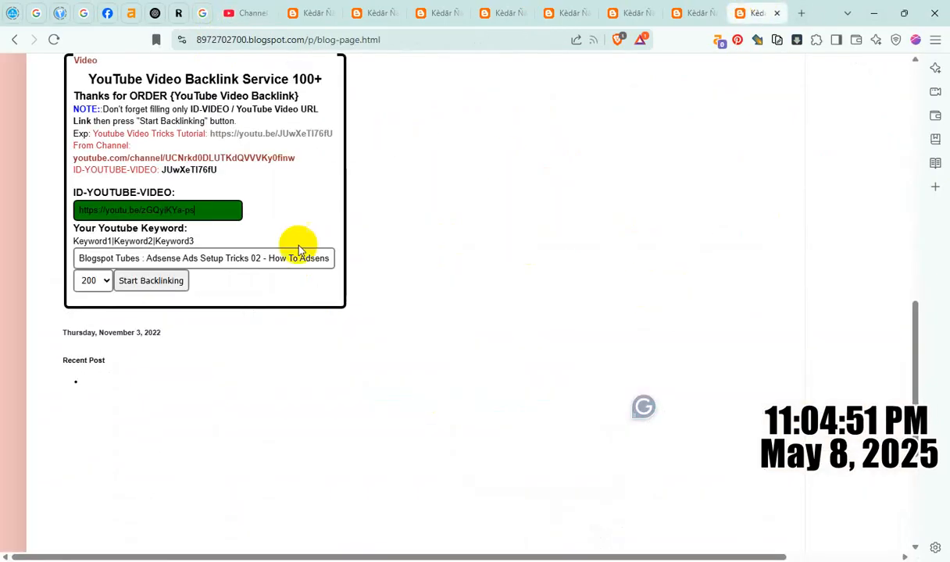
pyautogui.hotkey('ctrl', 'a')
pyautogui.hotkey('ctrl', 'v')
pyautogui.click(173, 282)
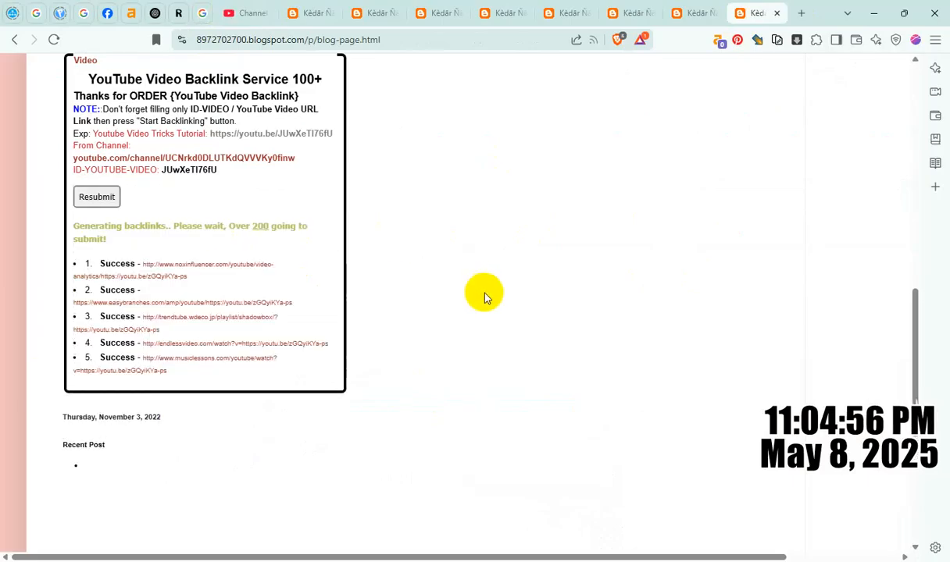
# Close the title editor in YouTube Studio, select the 4:28 How To YouTube video and copy its shareable link.
pyautogui.click(233, 12)
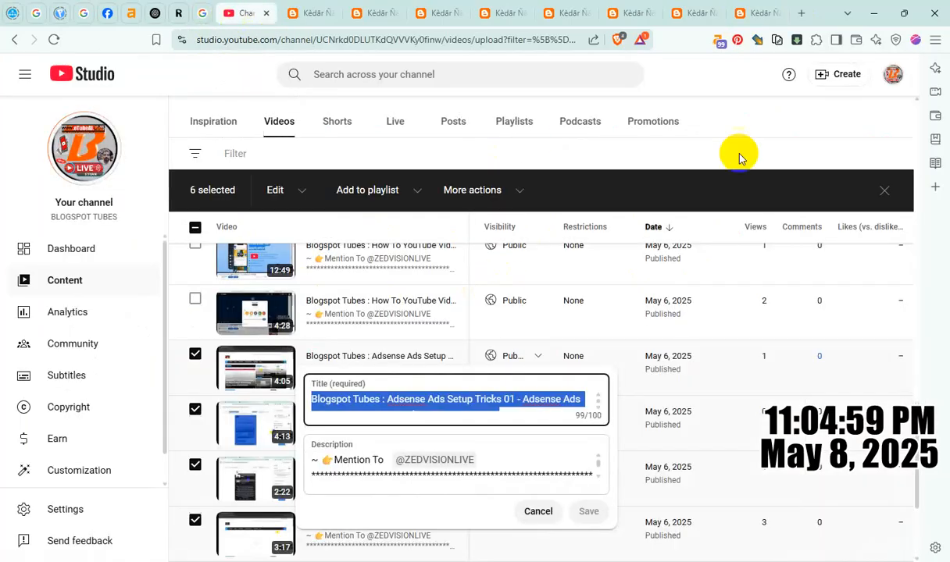
pyautogui.scroll(1, 414, 373)
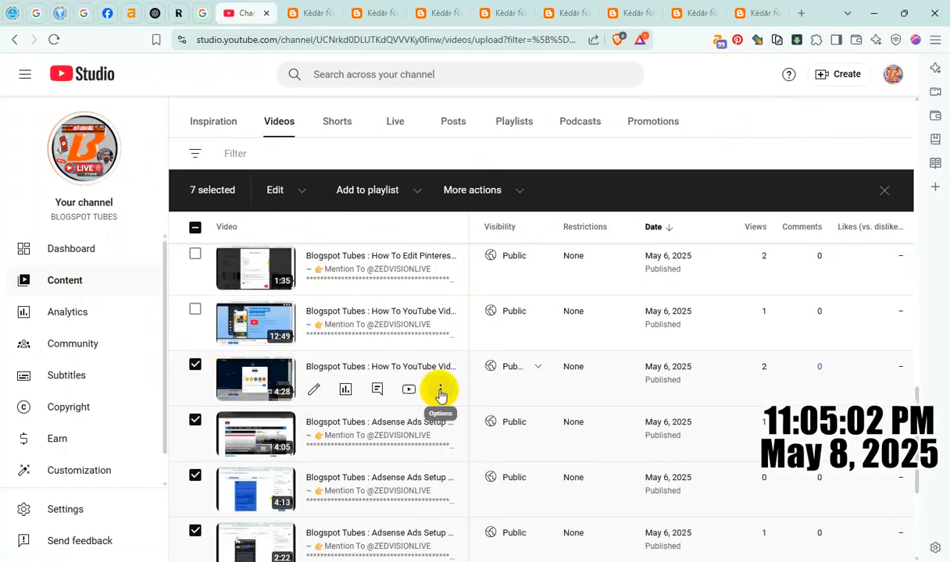
pyautogui.click(440, 395)
pyautogui.click(388, 413)
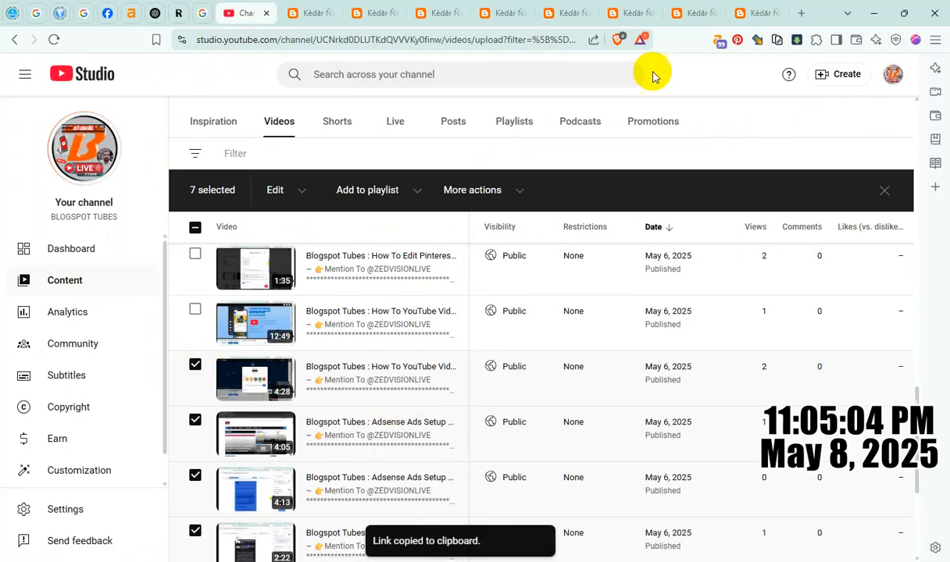